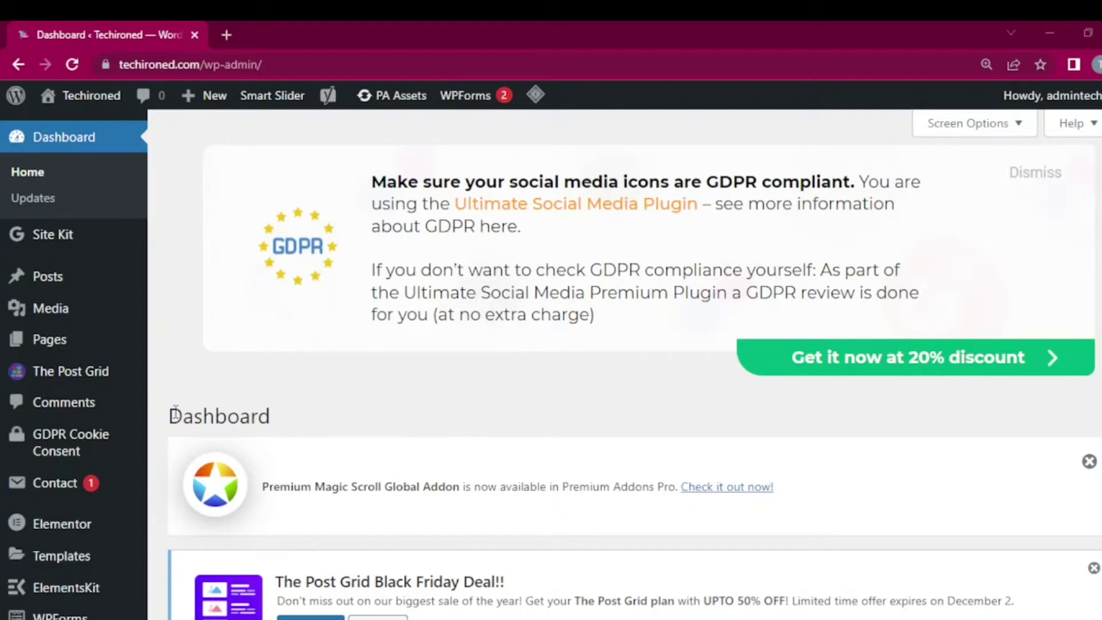
# Scroll down the admin dashboard to reach the Plugins menu in the sidebar
pyautogui.scroll(-5, 177, 337)
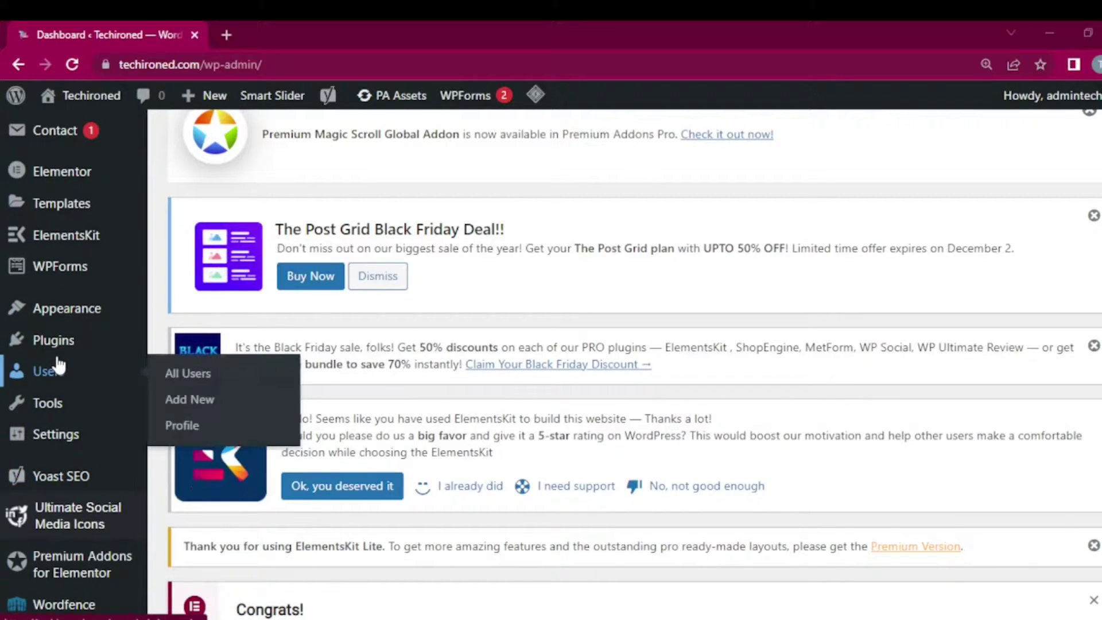
pyautogui.moveTo(62, 344)
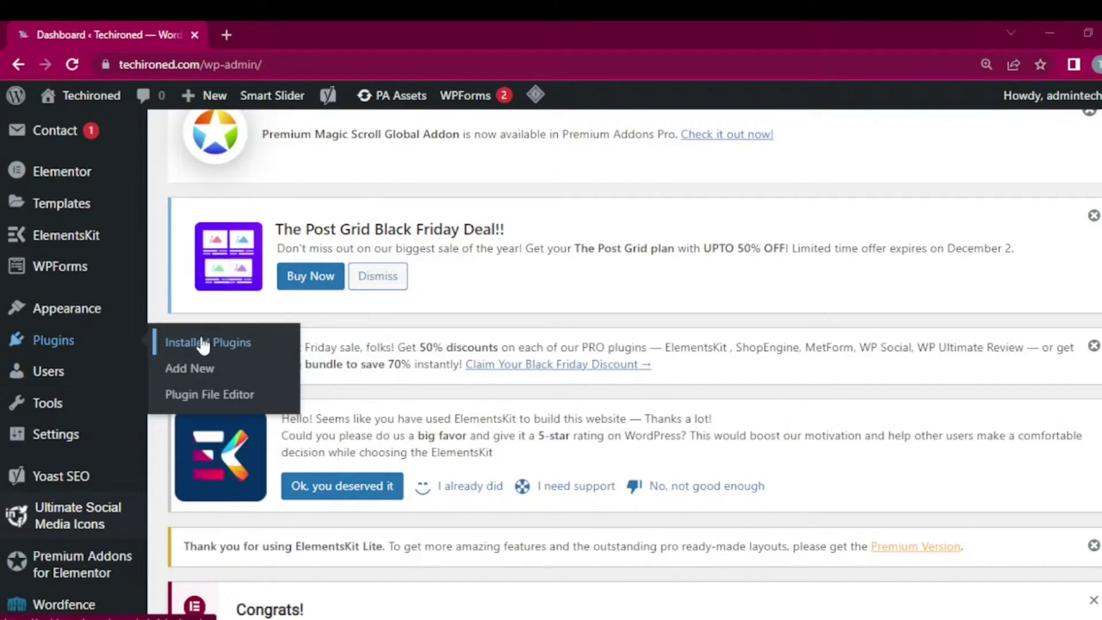
# Go to Add New Plugins and search the plugin directory for 'litespeed'
pyautogui.click(193, 374)
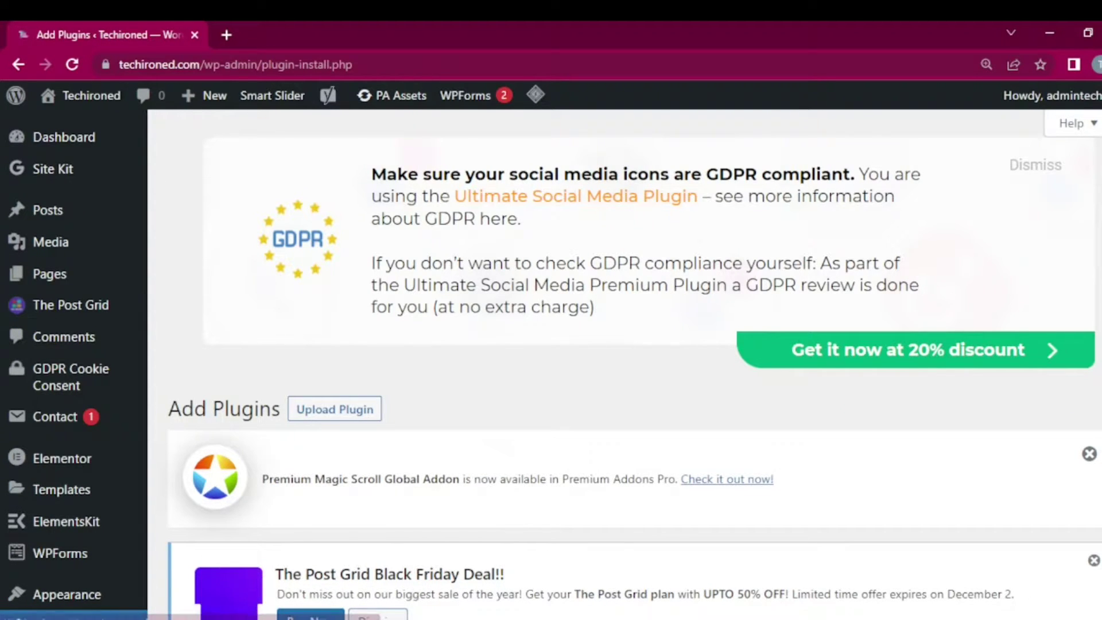
pyautogui.scroll(-10, 631, 361)
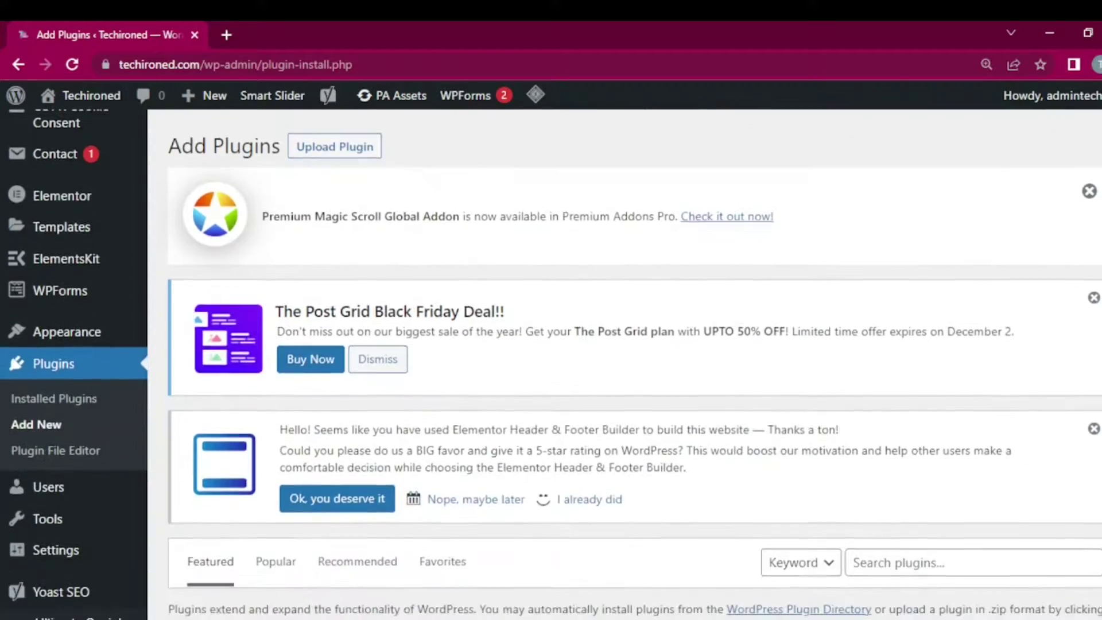
pyautogui.click(870, 258)
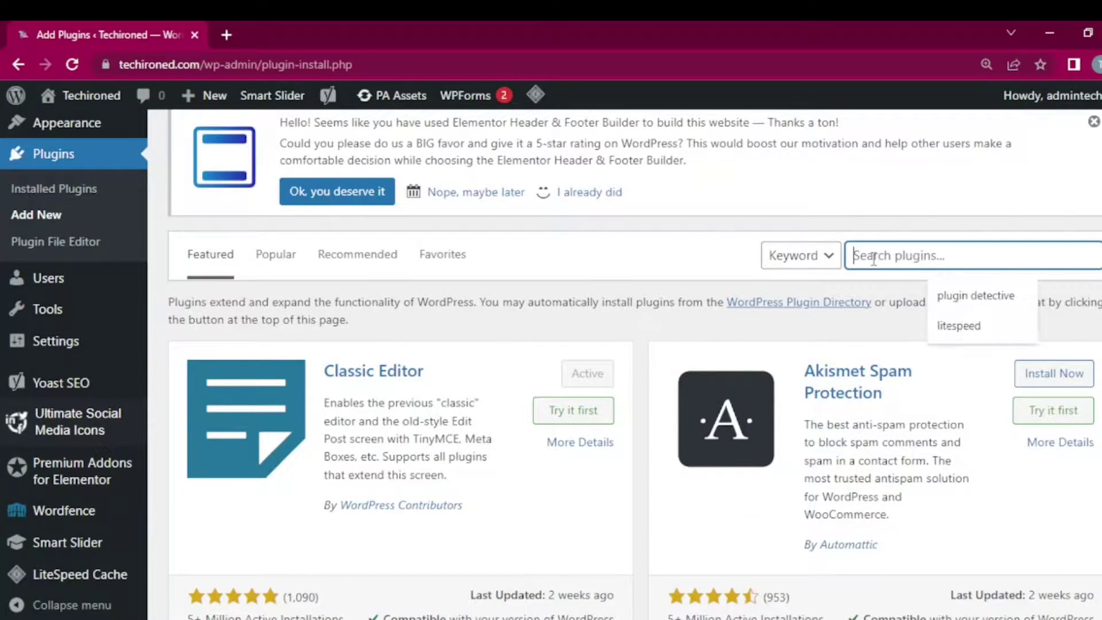
pyautogui.write('lites')
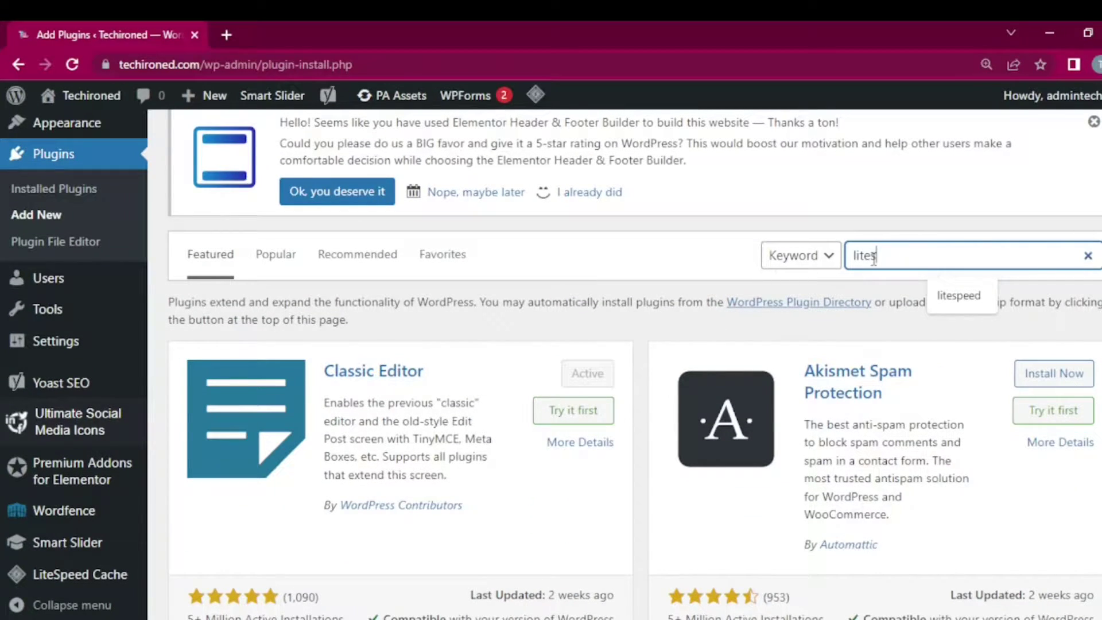
pyautogui.write('peed')
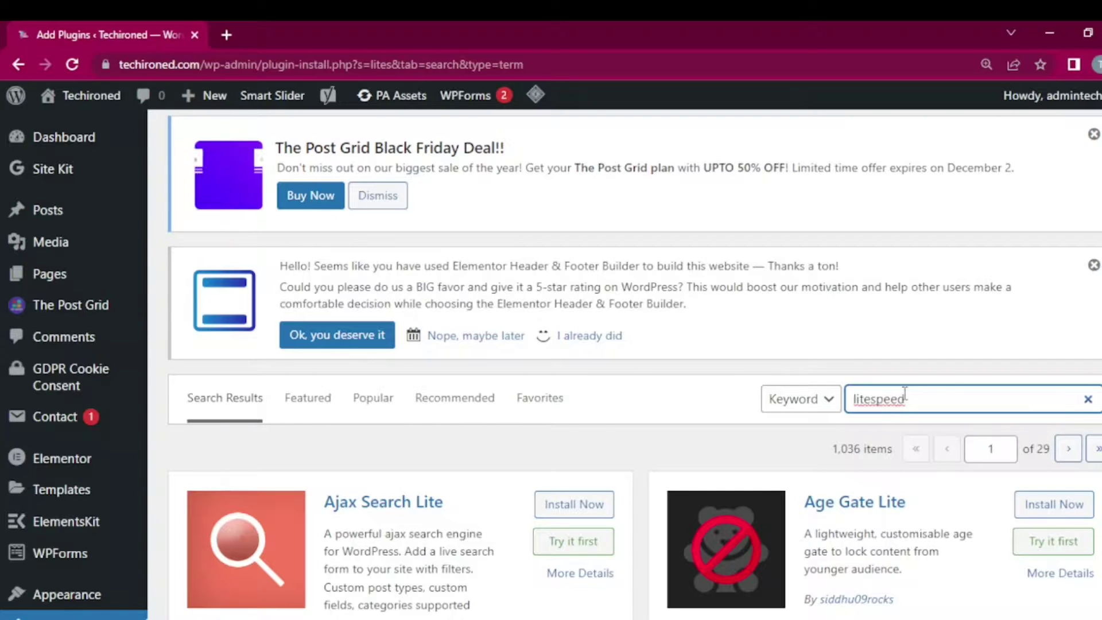
pyautogui.scroll(-3, 720, 263)
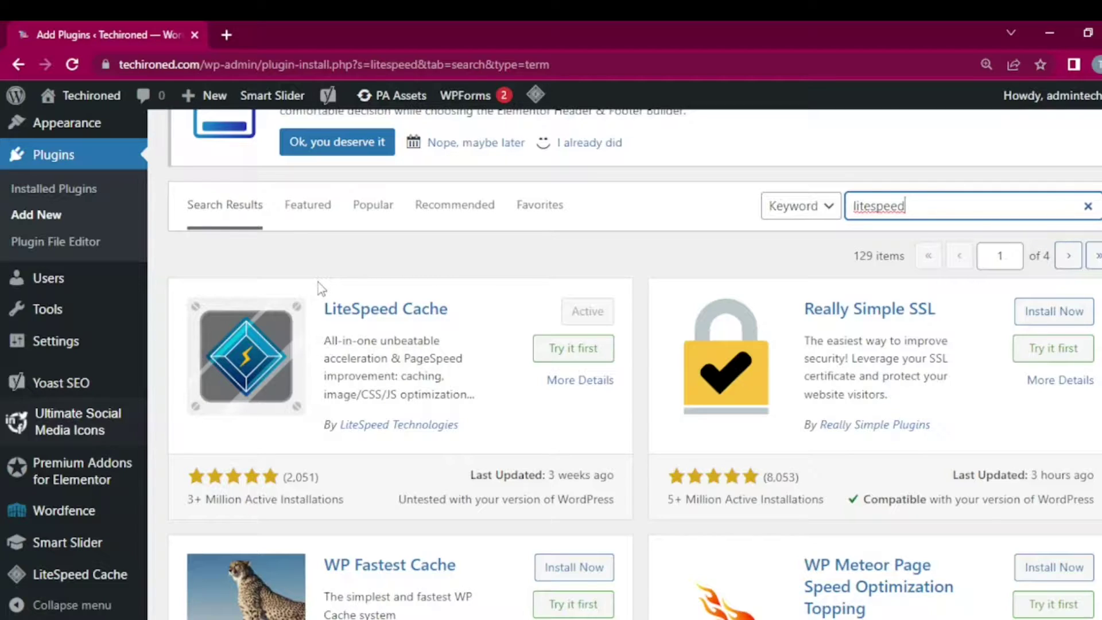
# View the LiteSpeed Cache details to confirm it is already installed and active
pyautogui.click(382, 312)
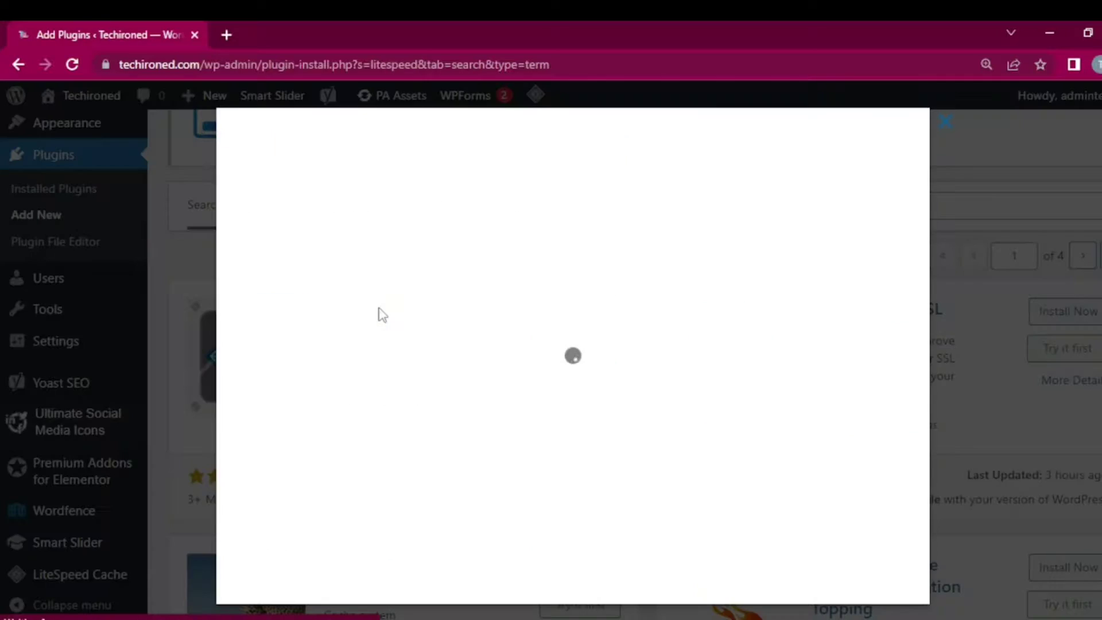
pyautogui.click(945, 122)
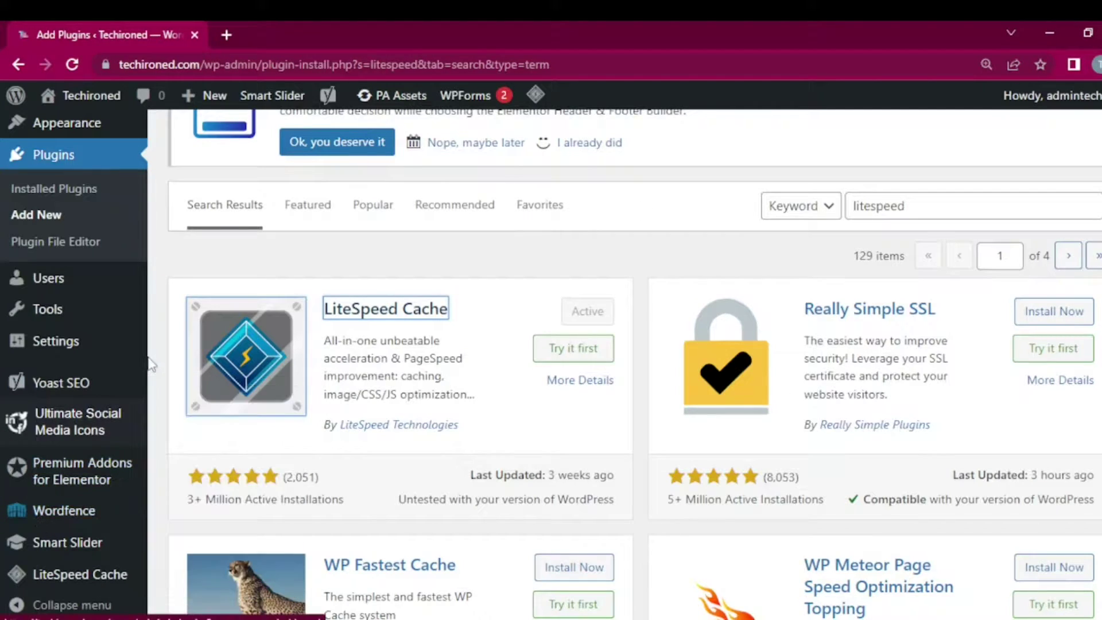
pyautogui.scroll(-4, 631, 361)
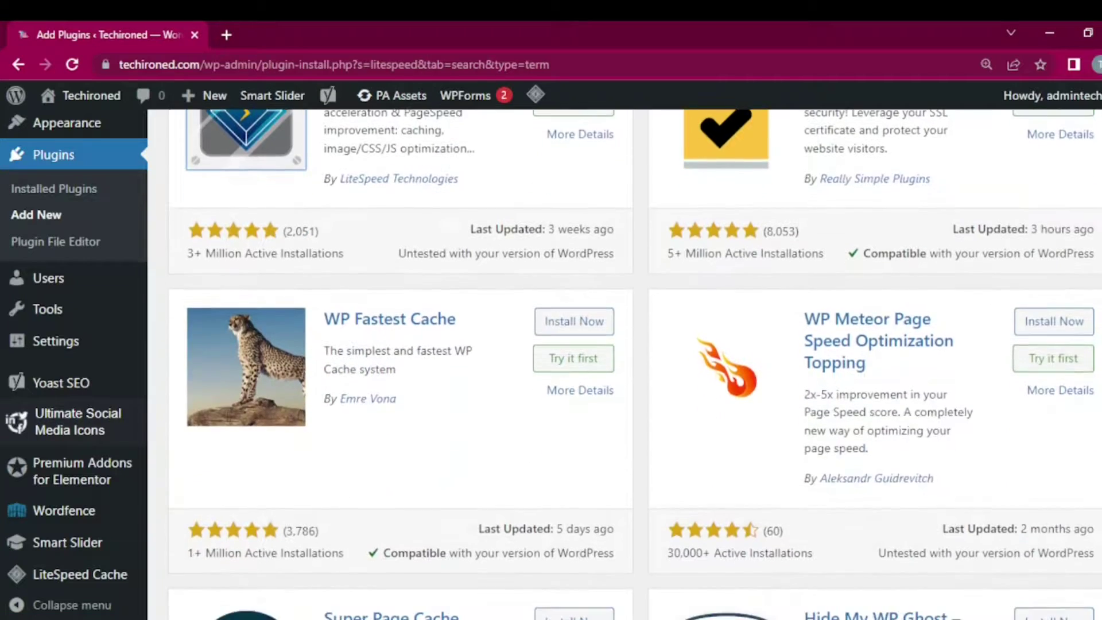
pyautogui.moveTo(79, 579)
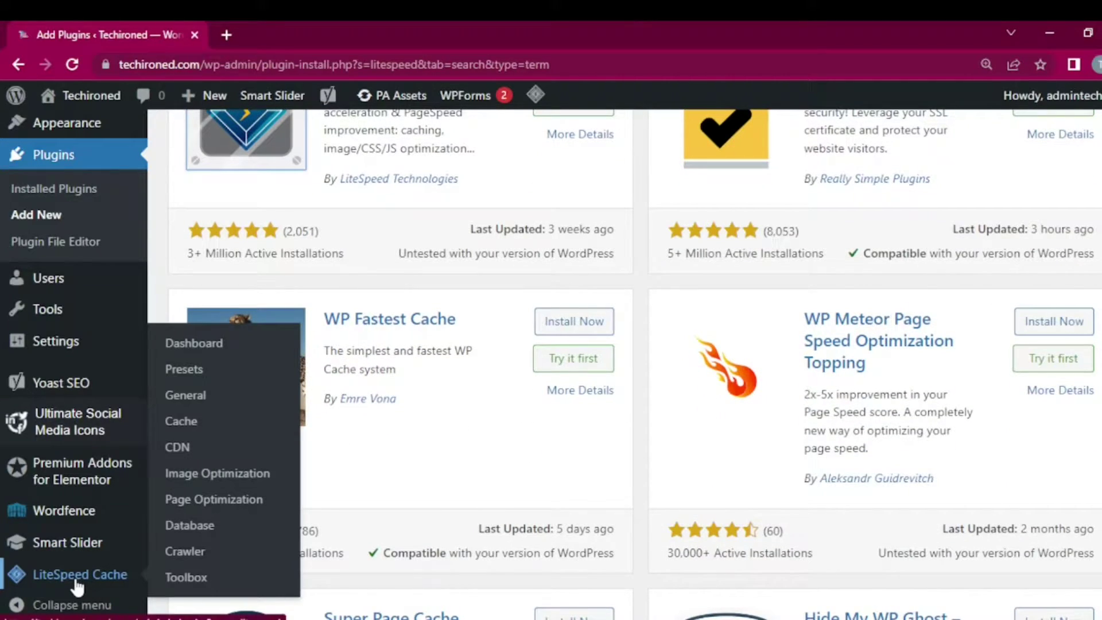
# Open the LiteSpeed Cache dashboard and scroll through its statistics
pyautogui.click(220, 346)
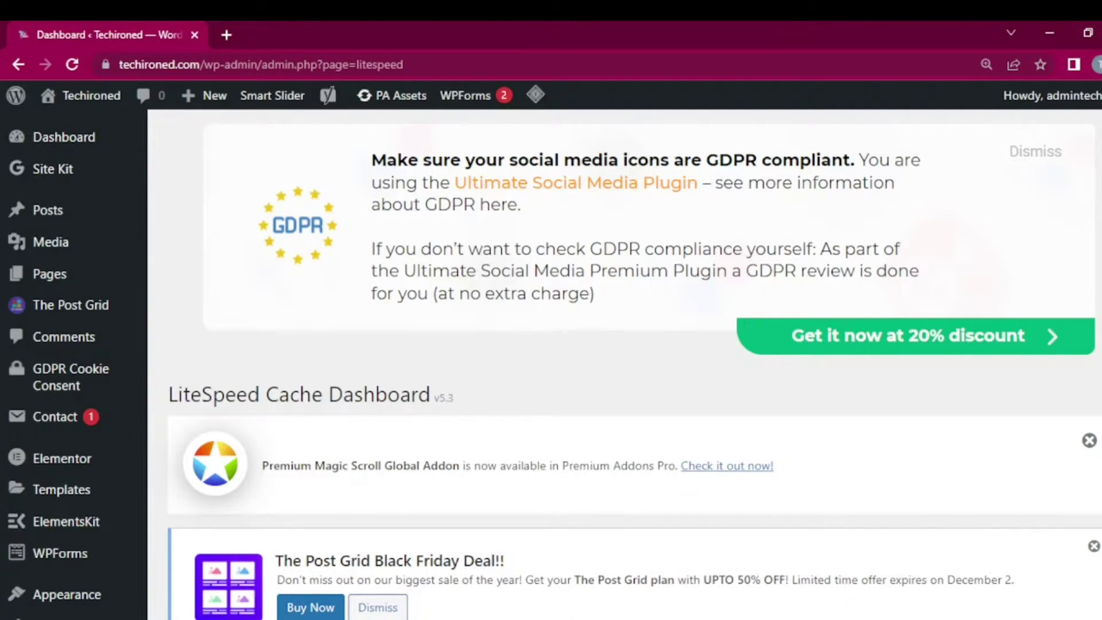
pyautogui.scroll(-10, 625, 364)
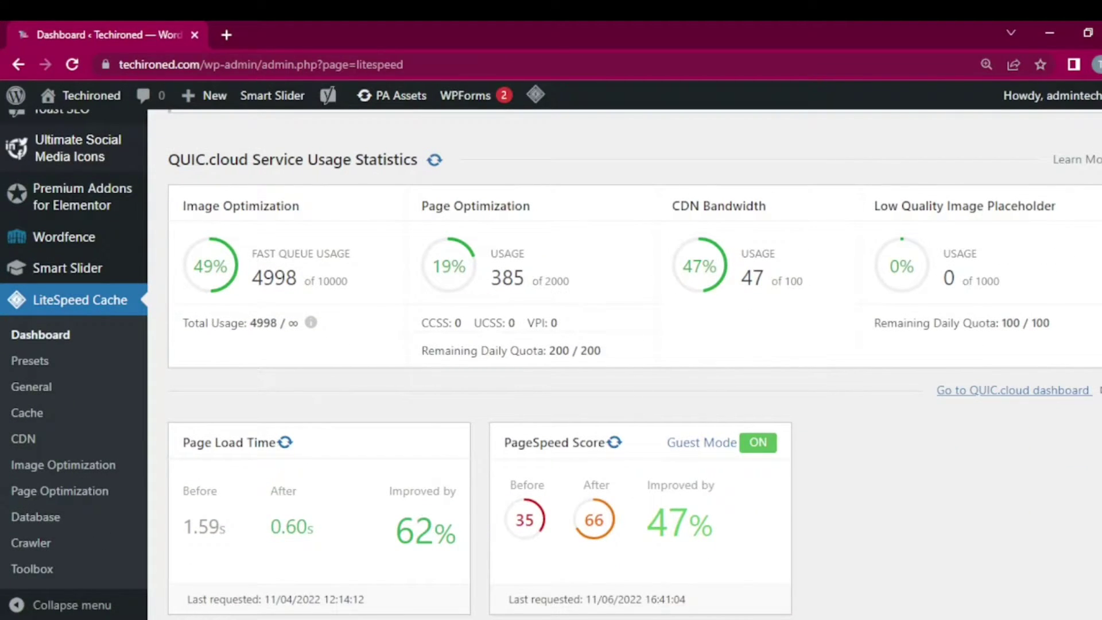
pyautogui.scroll(-10, 631, 344)
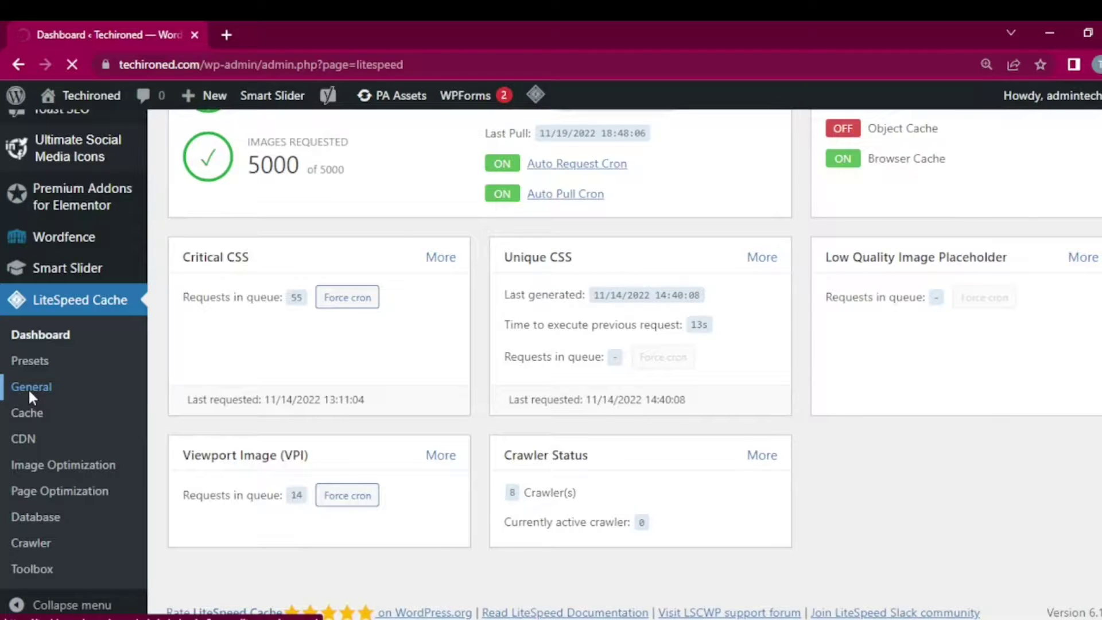
pyautogui.scroll(-7, 631, 344)
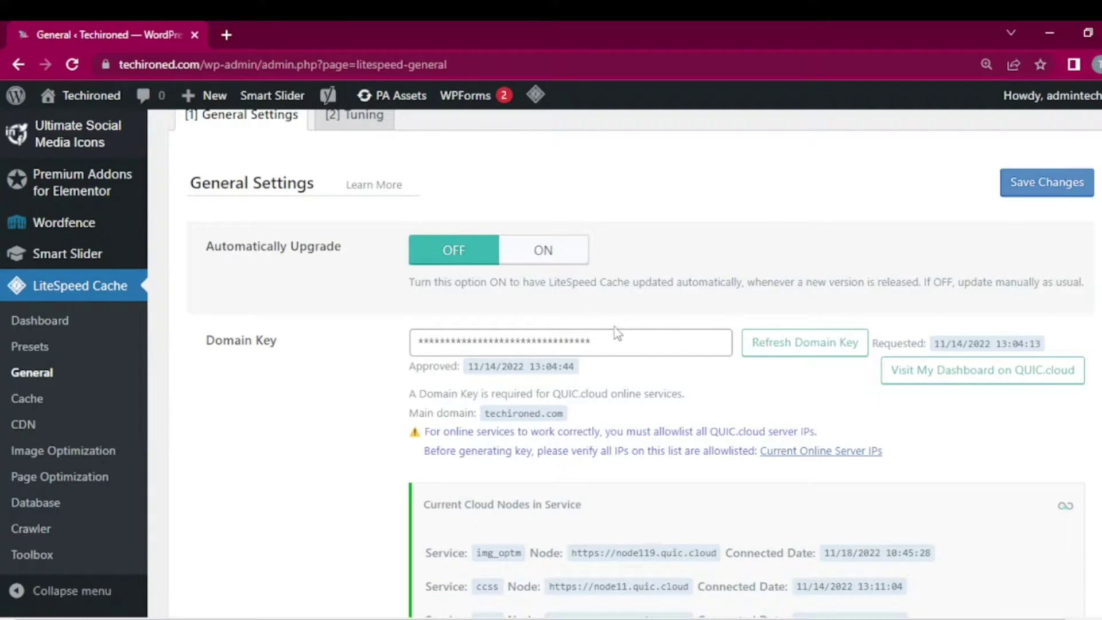
# Look up the public IP via DoAPI.us, confirm Server IP 162.0.215.129, and save General settings
pyautogui.scroll(-5, 641, 361)
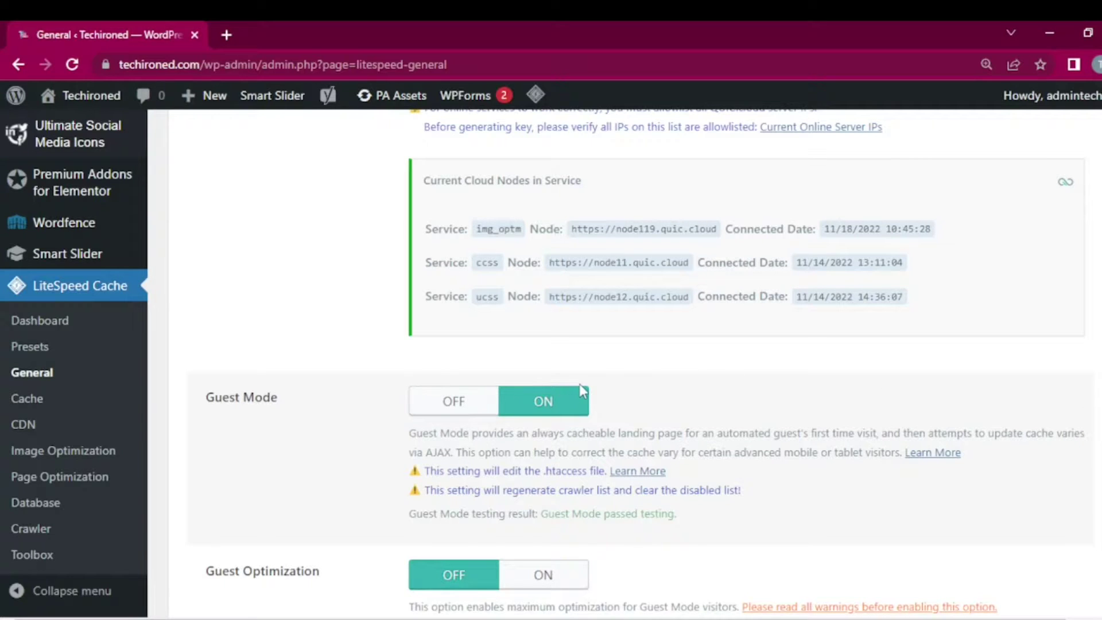
pyautogui.scroll(-2, 641, 362)
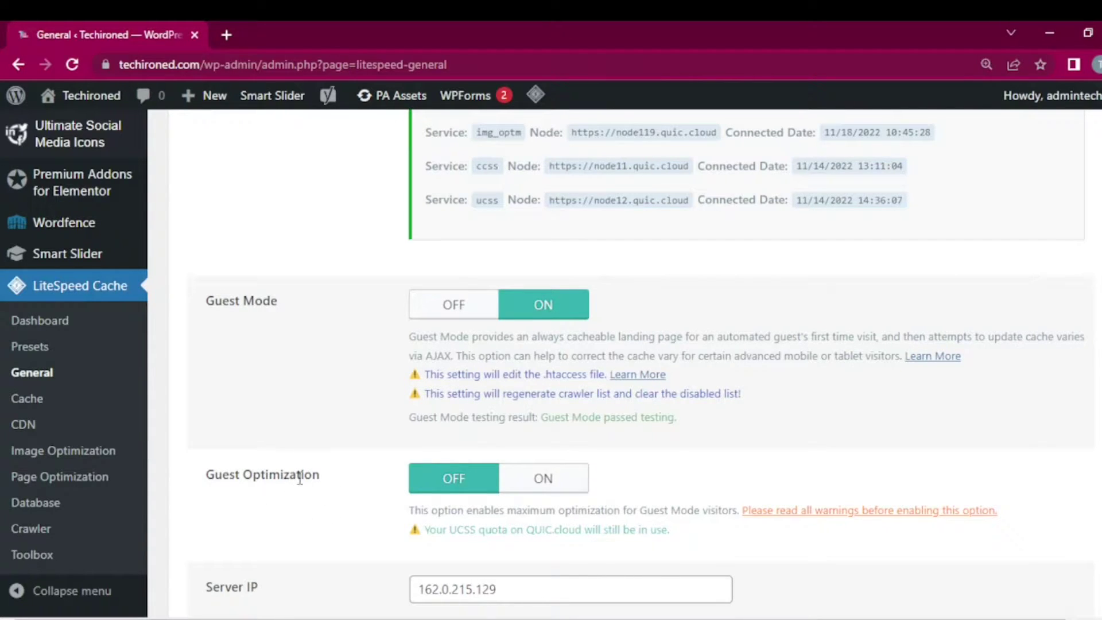
pyautogui.scroll(-3, 620, 373)
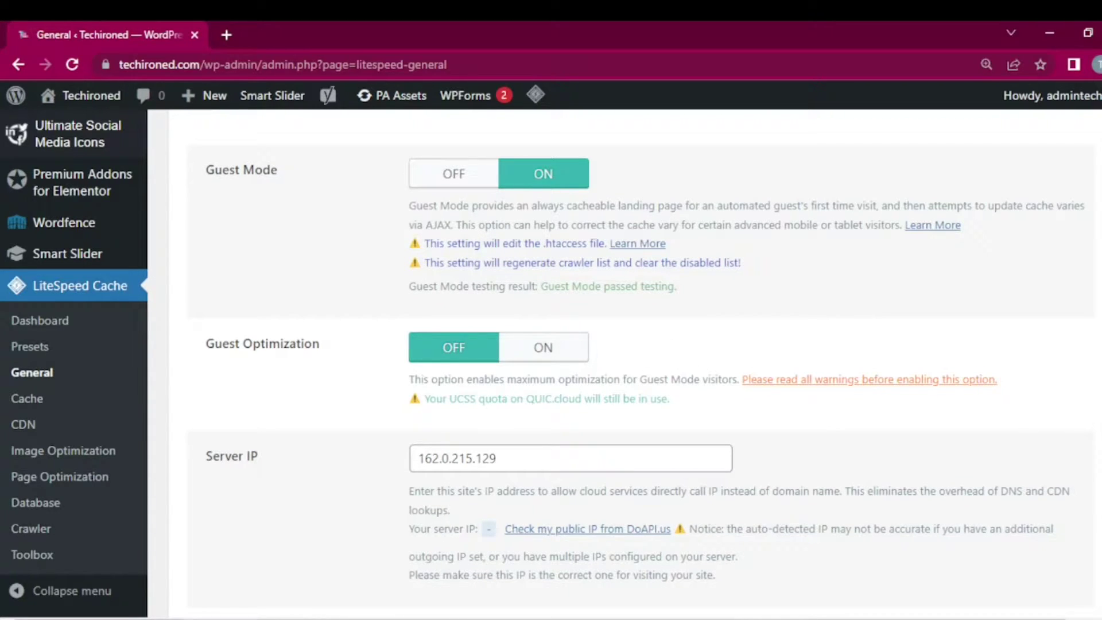
pyautogui.scroll(-4, 641, 373)
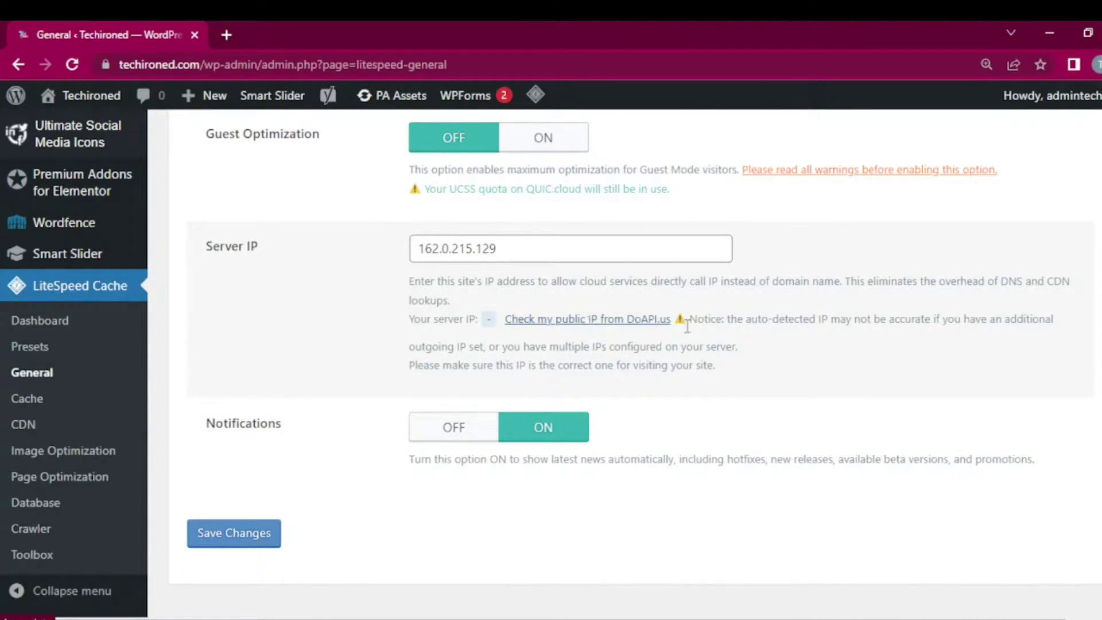
pyautogui.click(595, 321)
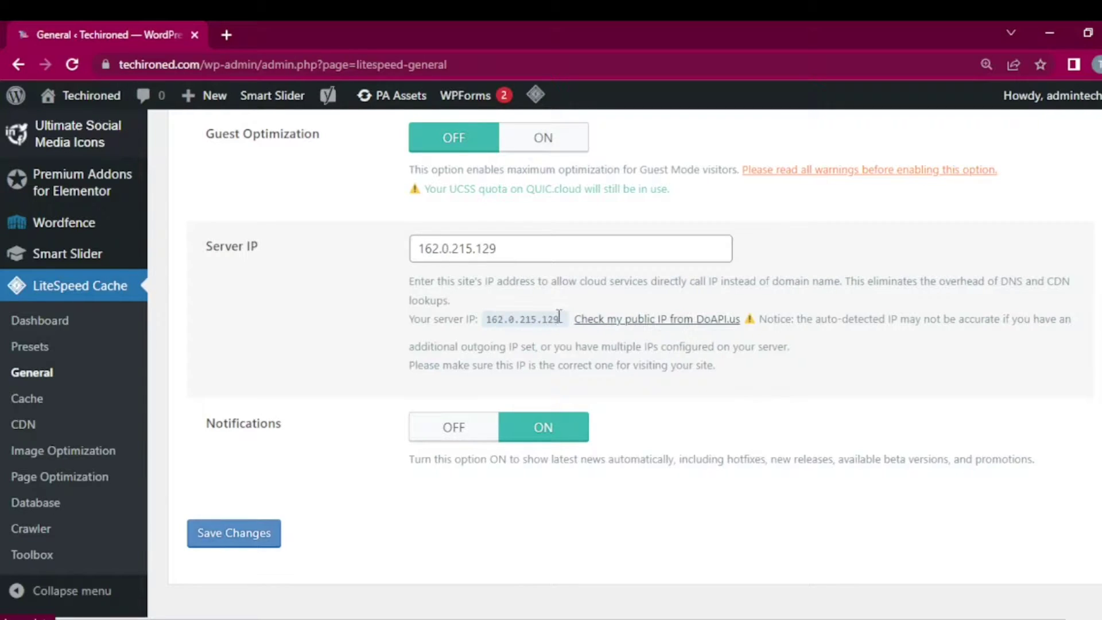
pyautogui.click(518, 248)
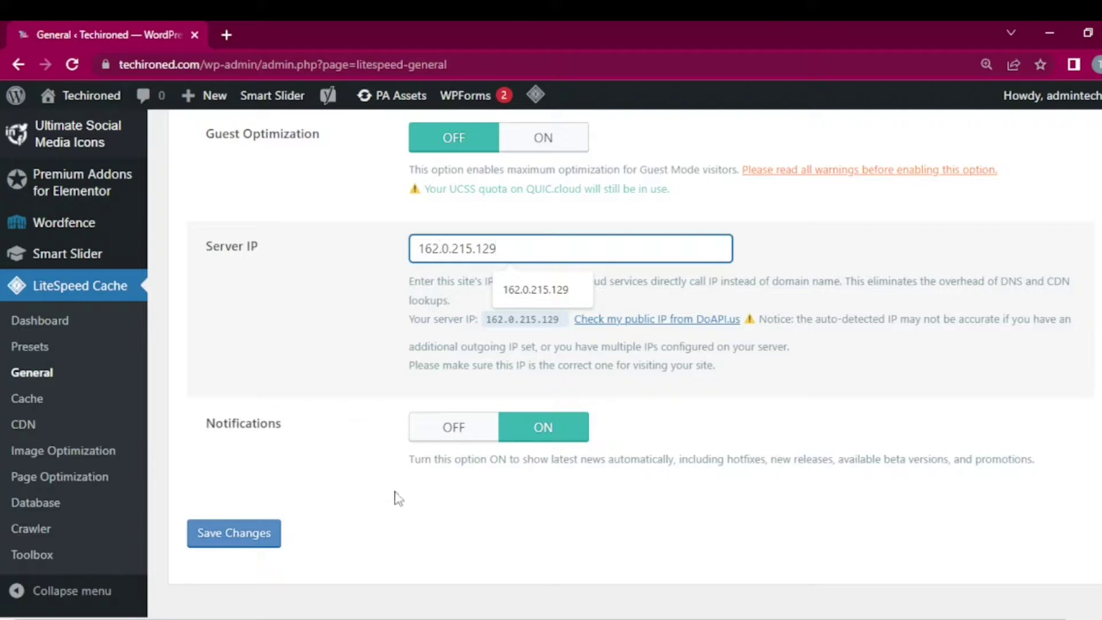
pyautogui.click(235, 534)
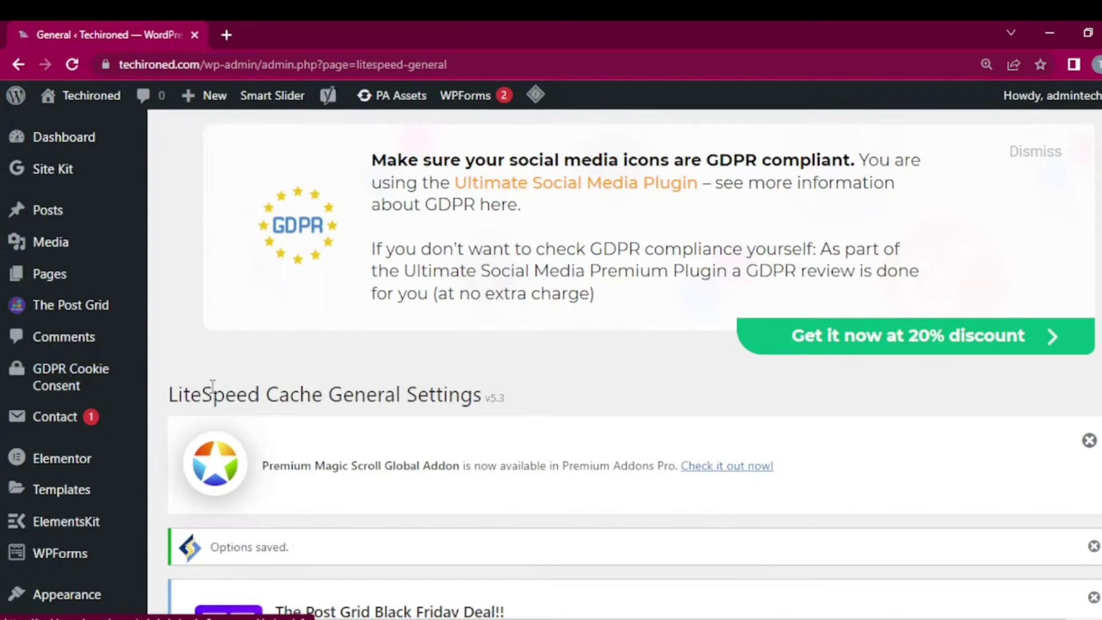
pyautogui.scroll(-10, 631, 362)
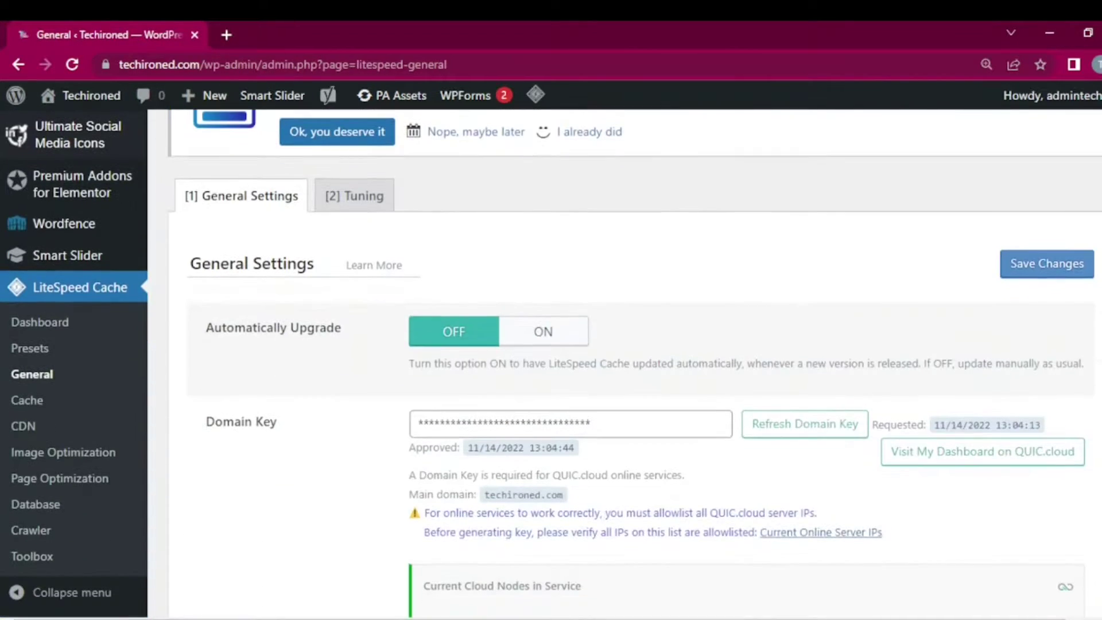
# Open LiteSpeed Cache's Cache settings and scroll through Cache Control options to Drop Query String
pyautogui.click(26, 401)
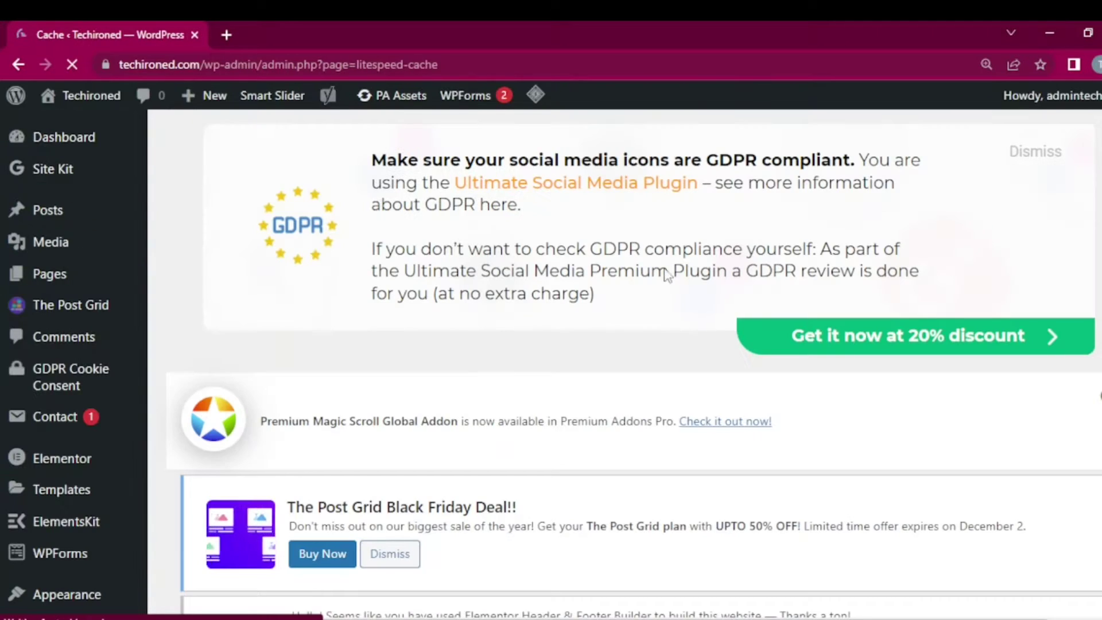
pyautogui.scroll(-15, 632, 362)
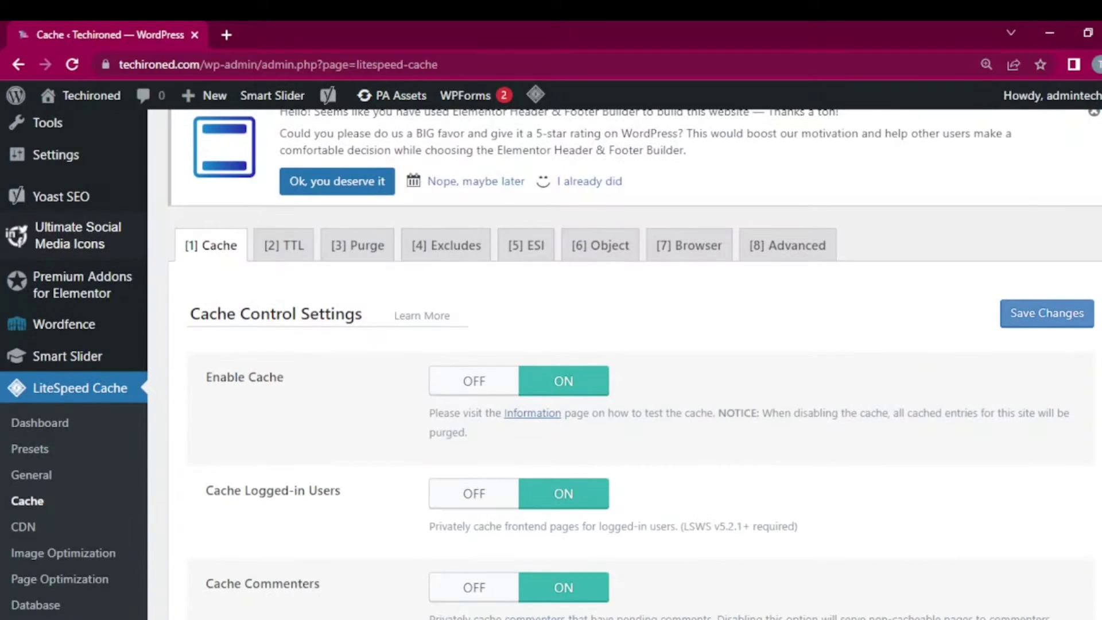
pyautogui.scroll(2, 631, 362)
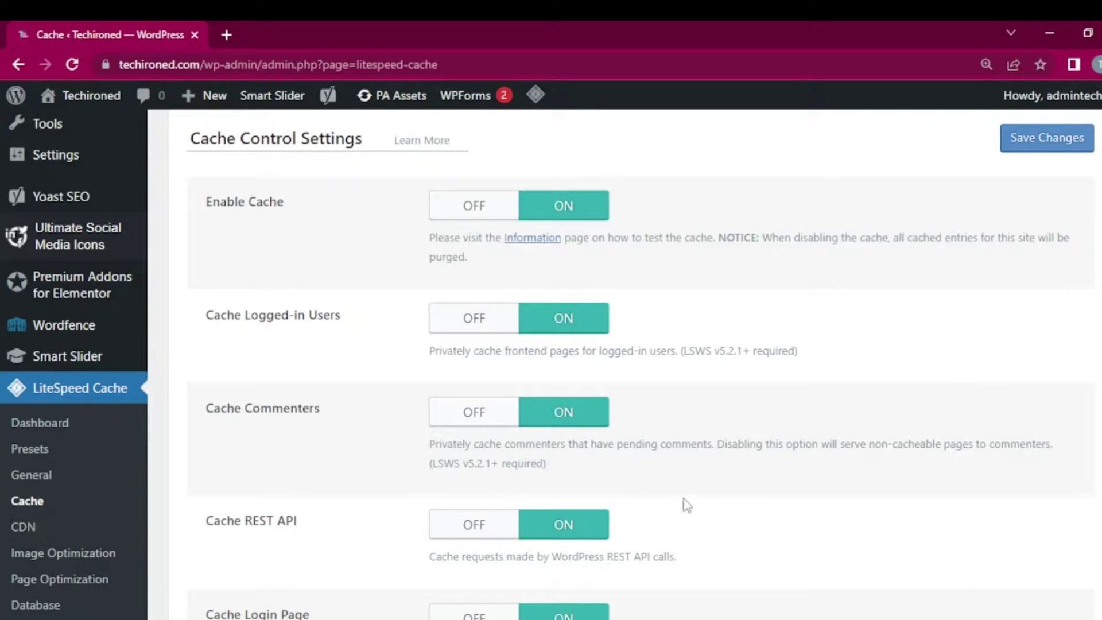
pyautogui.scroll(-5, 551, 345)
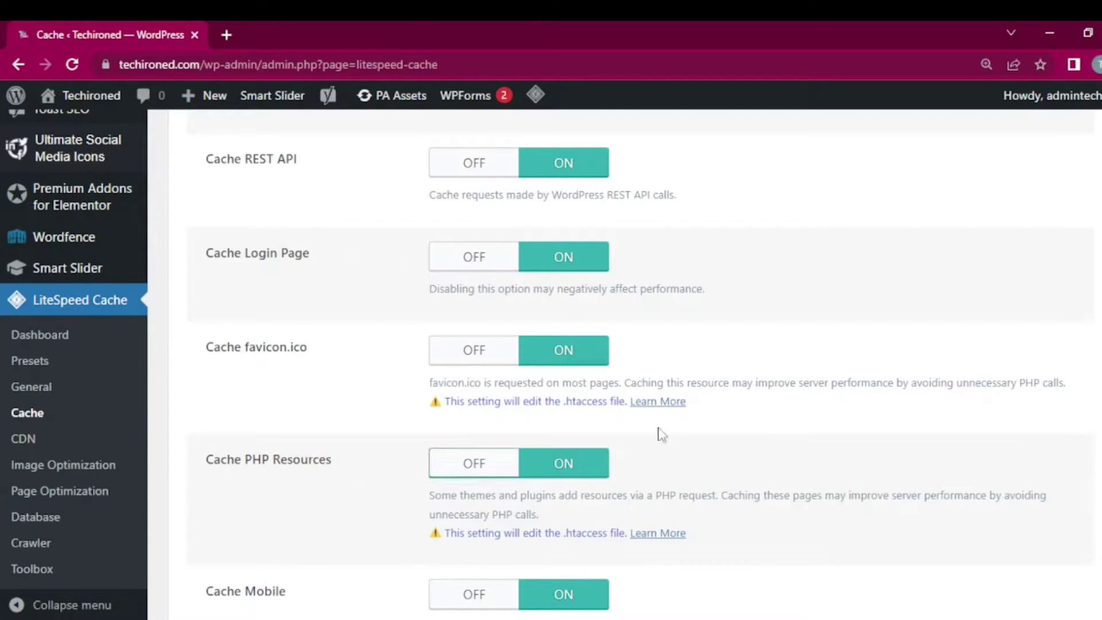
pyautogui.scroll(-5, 641, 364)
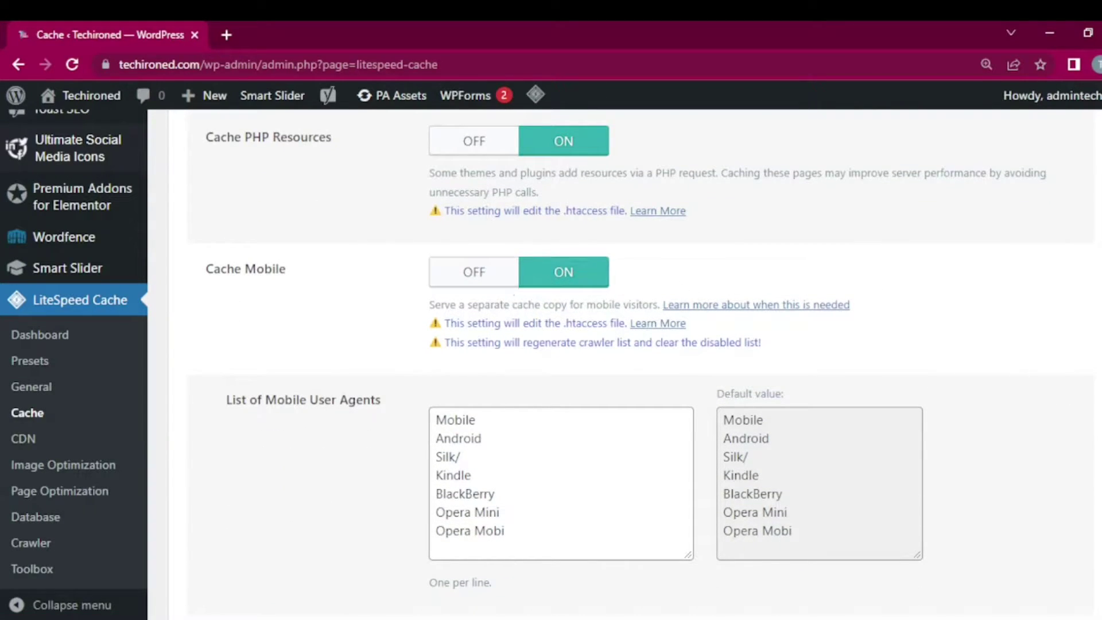
pyautogui.scroll(-18, 641, 364)
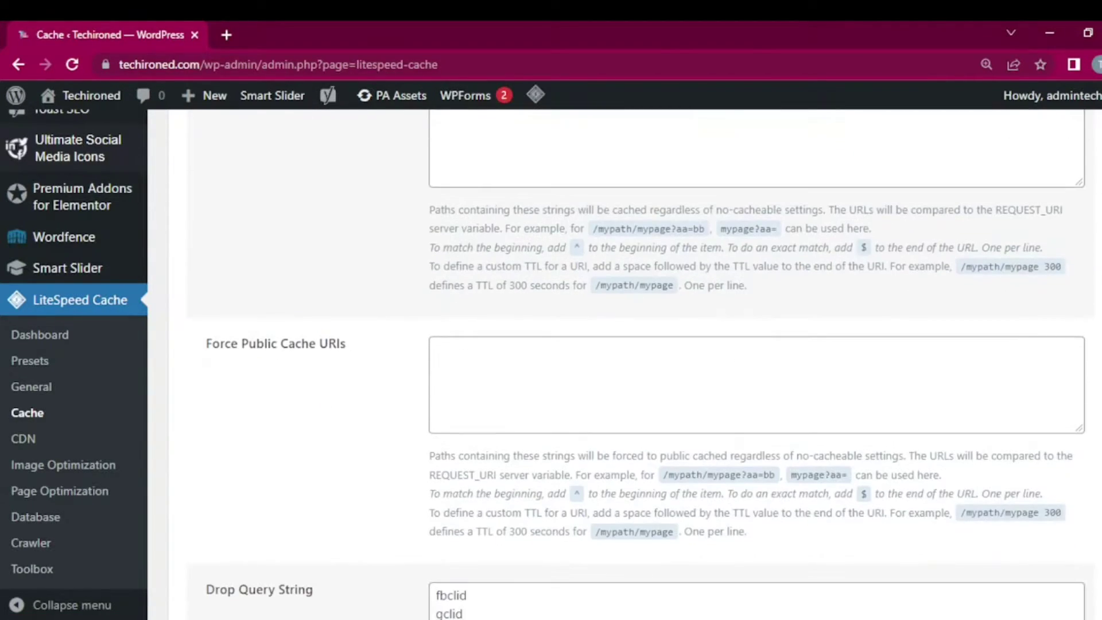
pyautogui.scroll(-3, 640, 364)
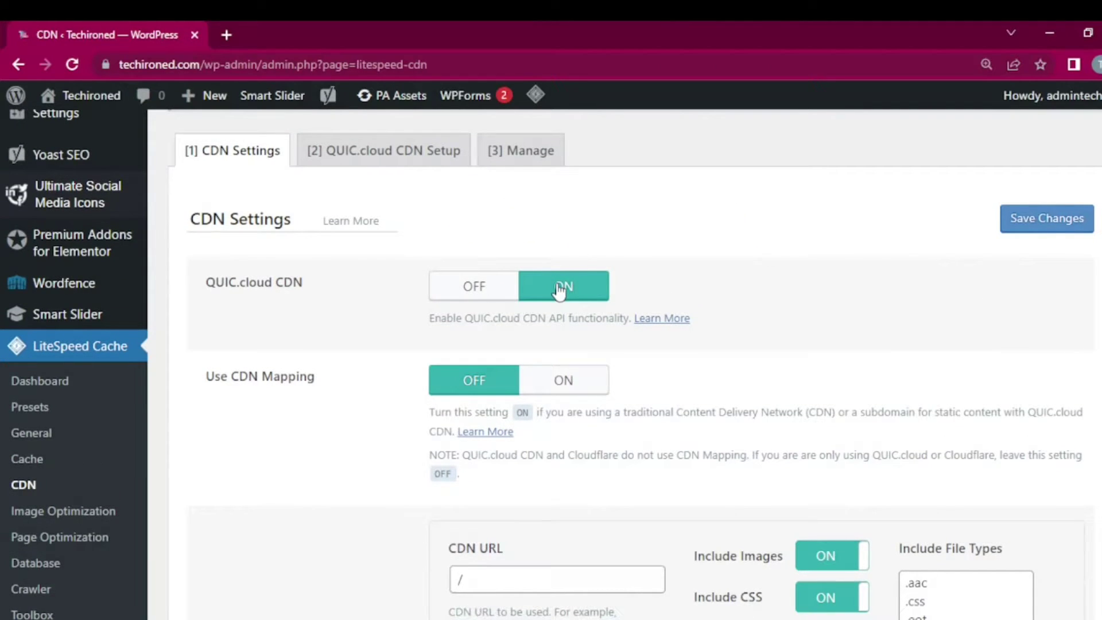
# Review the CDN settings down to the Cloudflare API section, then go to Image Optimization
pyautogui.scroll(-15, 1100, 450)
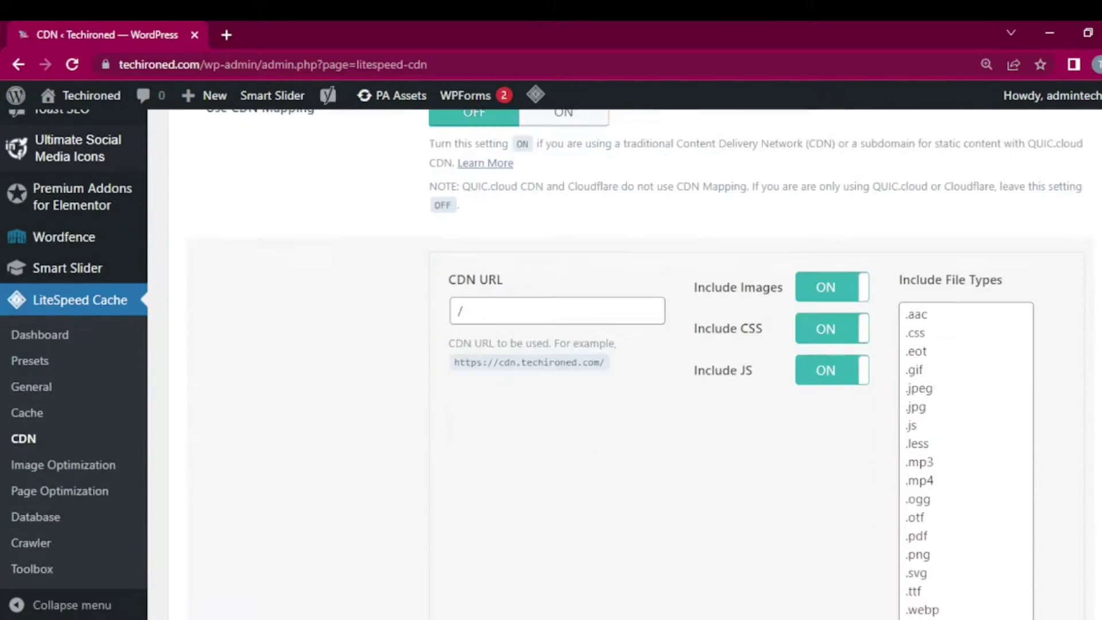
pyautogui.scroll(-9, 1100, 450)
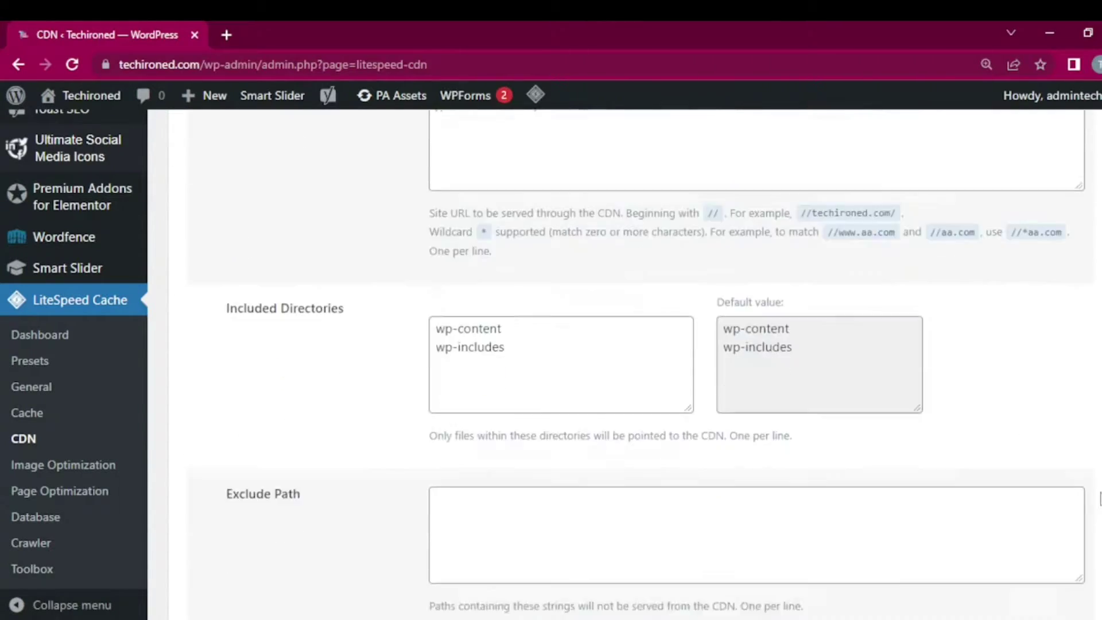
pyautogui.click(29, 464)
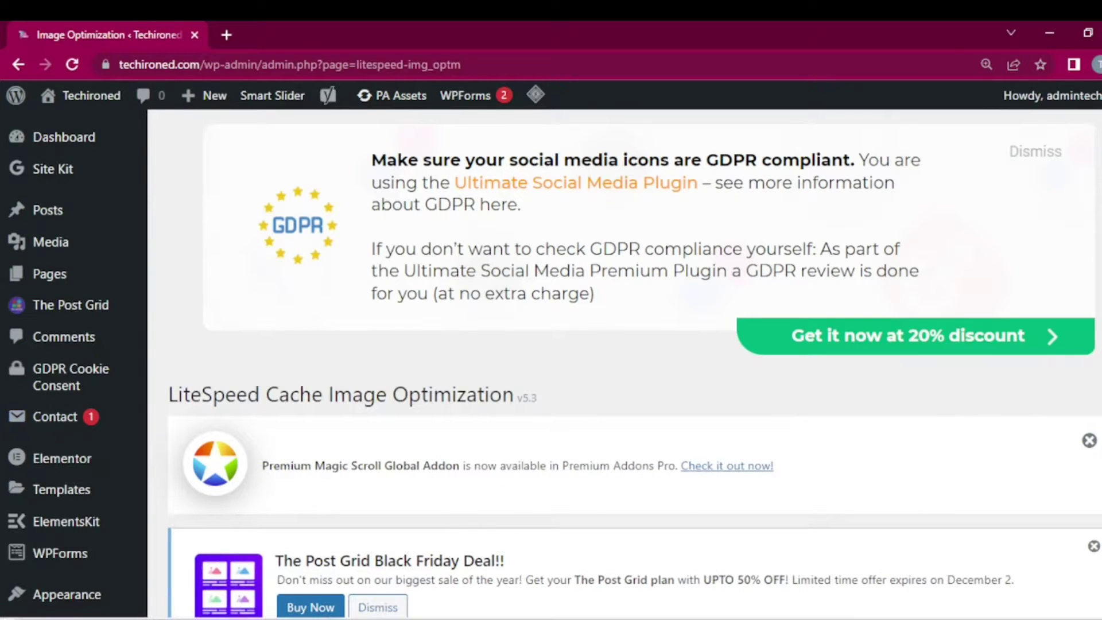
# Review the Image Optimization Settings tab, with WebP replacement on and image quality 82
pyautogui.scroll(-10, 624, 364)
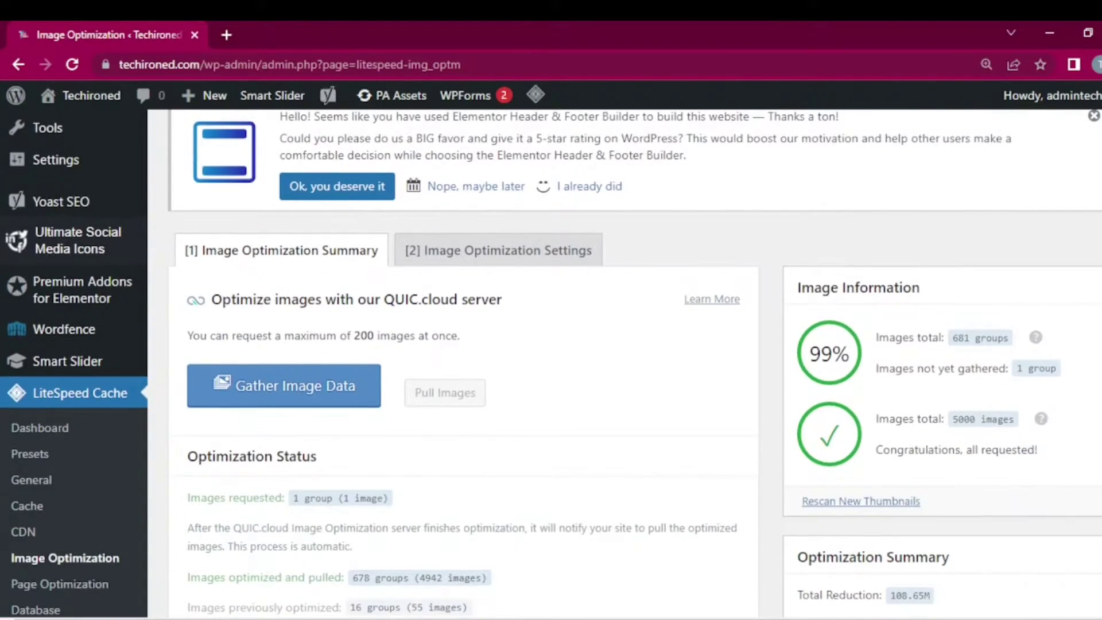
pyautogui.scroll(-1, 551, 363)
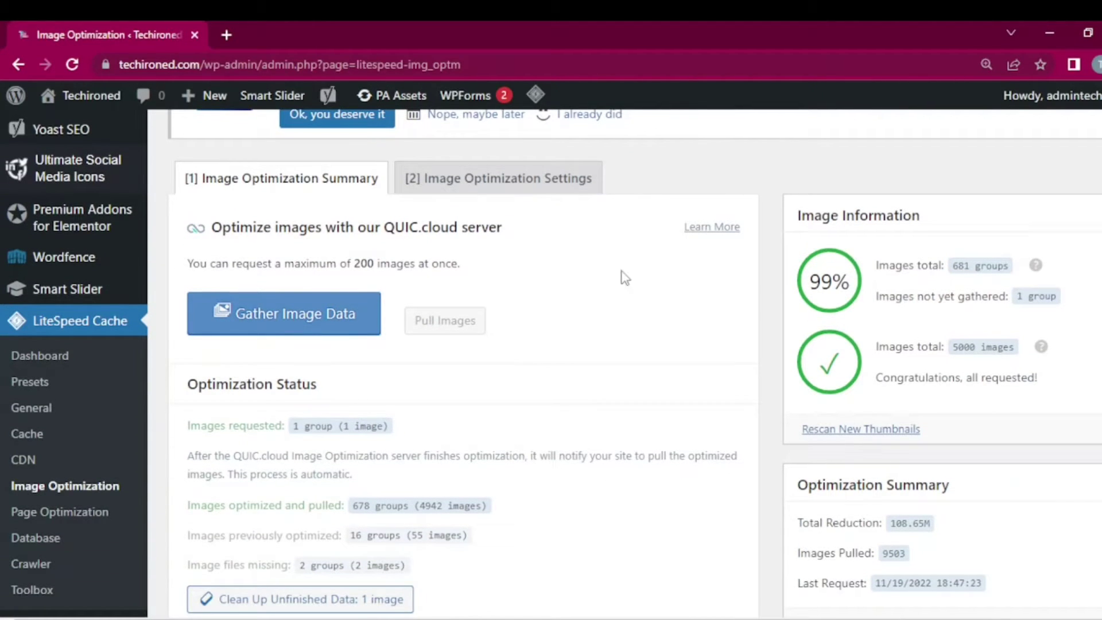
pyautogui.click(487, 181)
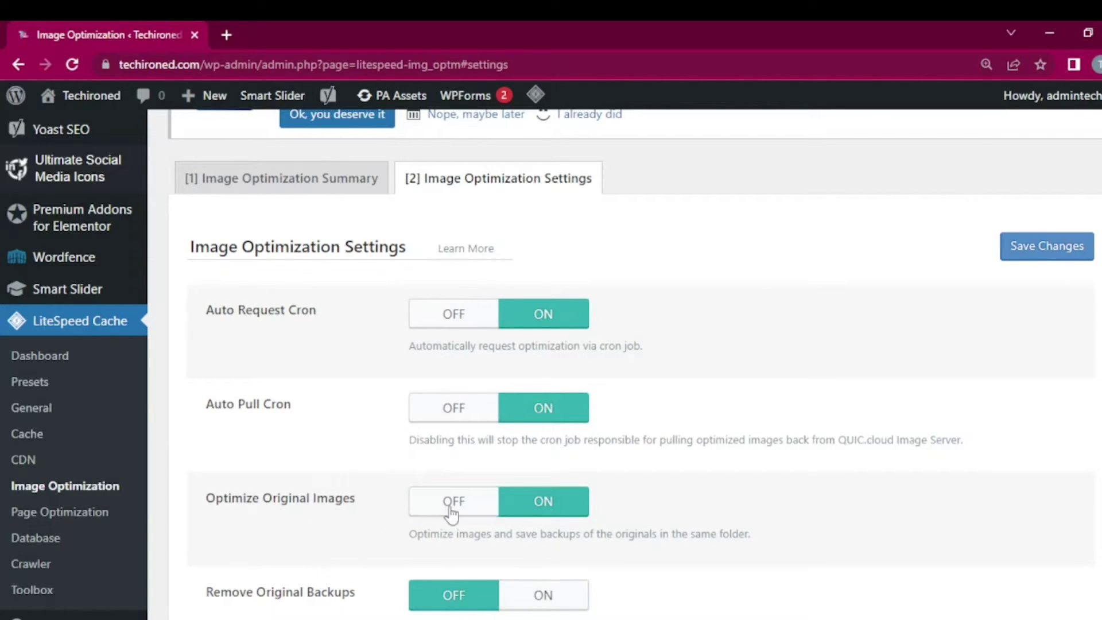
pyautogui.scroll(-5, 632, 362)
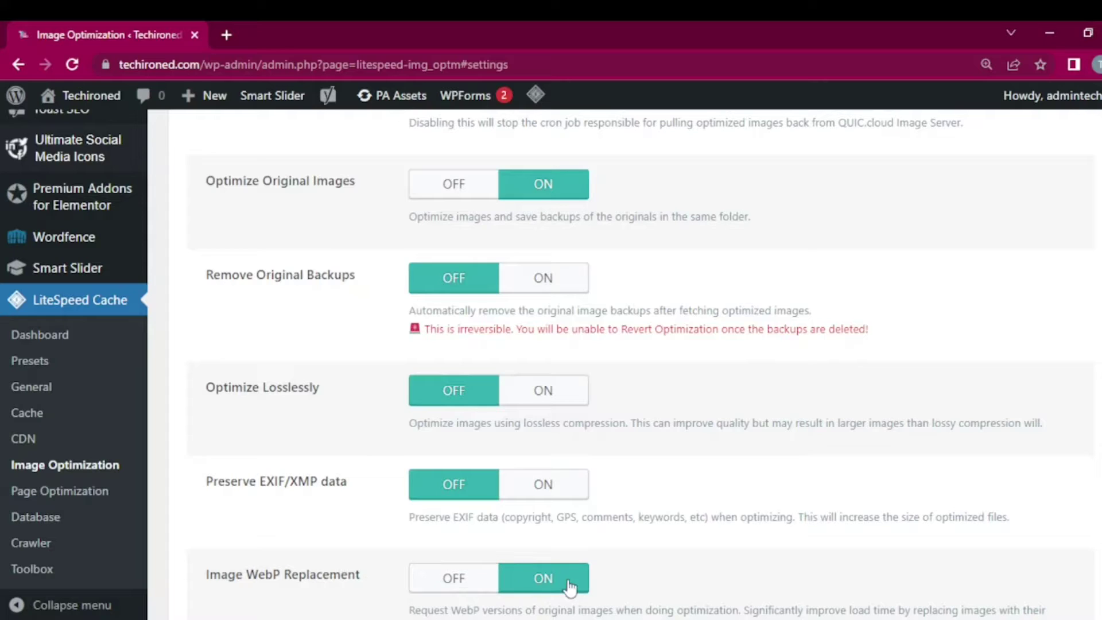
pyautogui.scroll(-3, 638, 436)
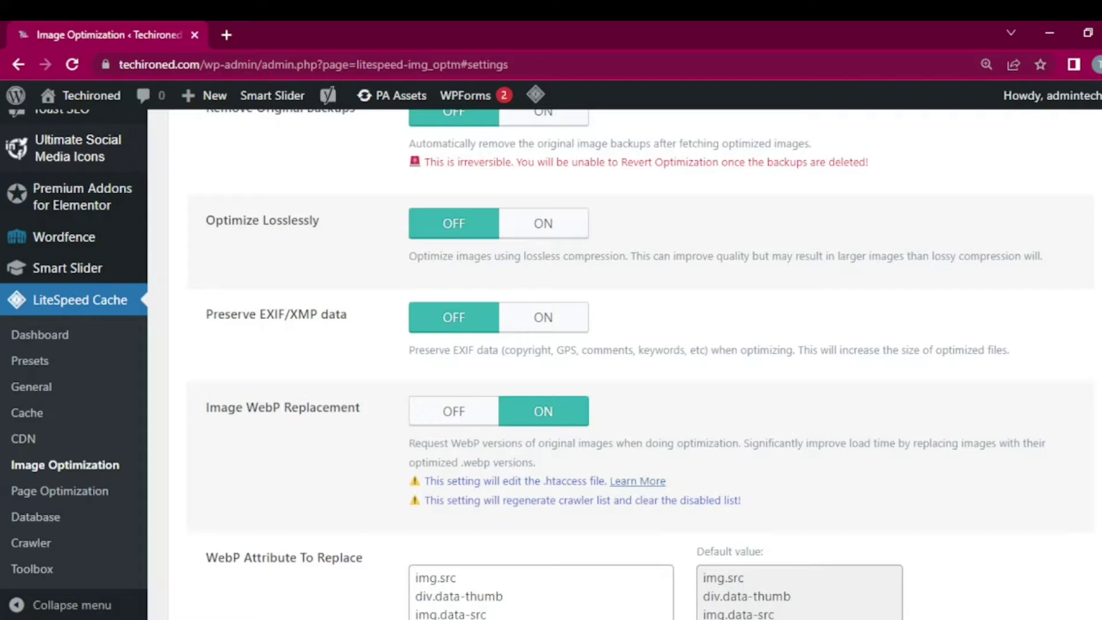
pyautogui.scroll(-9, 639, 362)
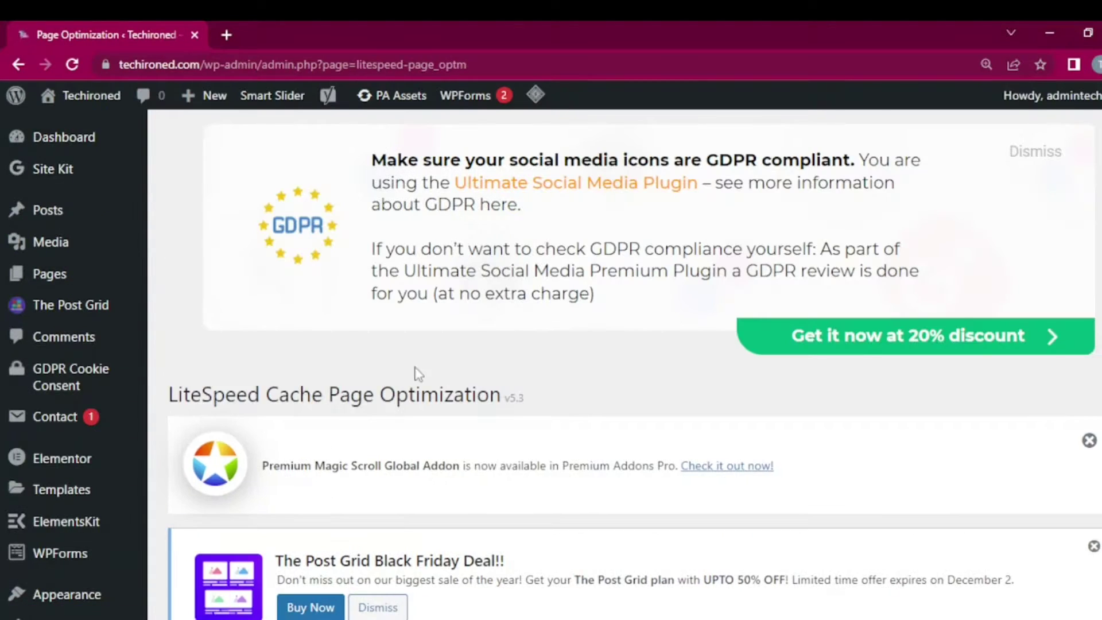
# Scroll the CSS Settings confirming Generate UCSS is OFF, CSS Minify on and Font Display Swap
pyautogui.scroll(-3, 624, 367)
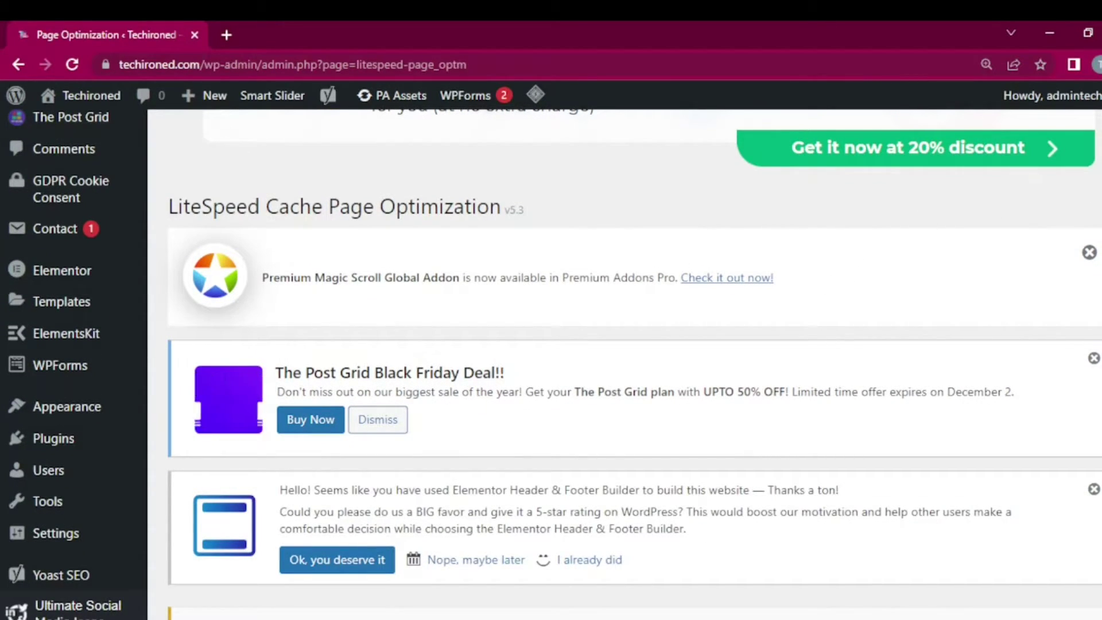
pyautogui.scroll(-6, 625, 367)
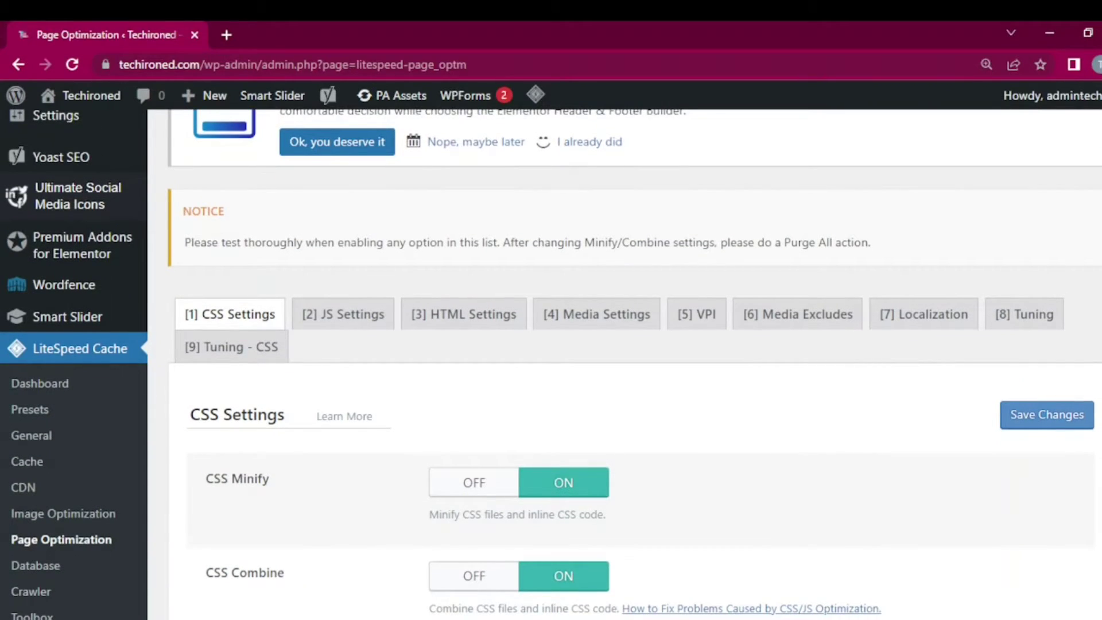
pyautogui.scroll(-3, 1089, 267)
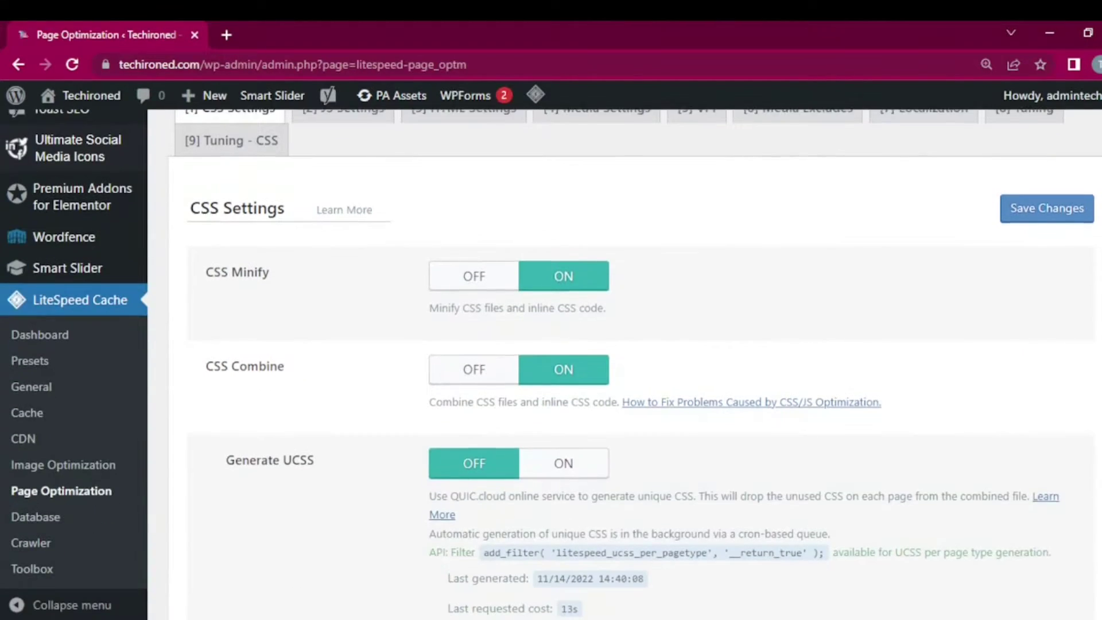
pyautogui.scroll(1, 1088, 266)
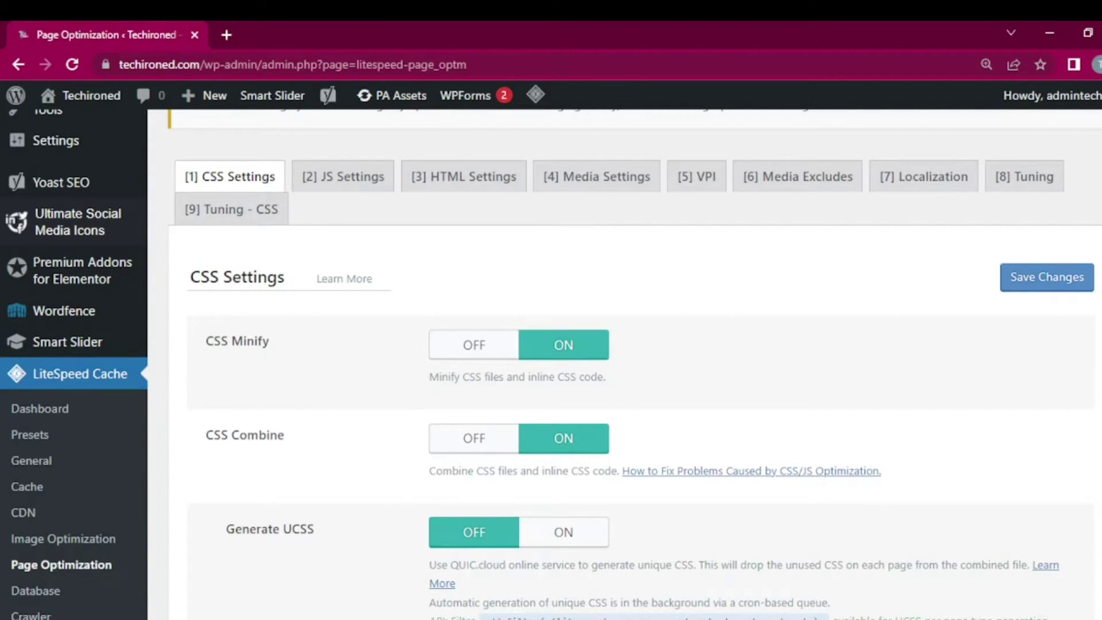
pyautogui.scroll(-4, 640, 364)
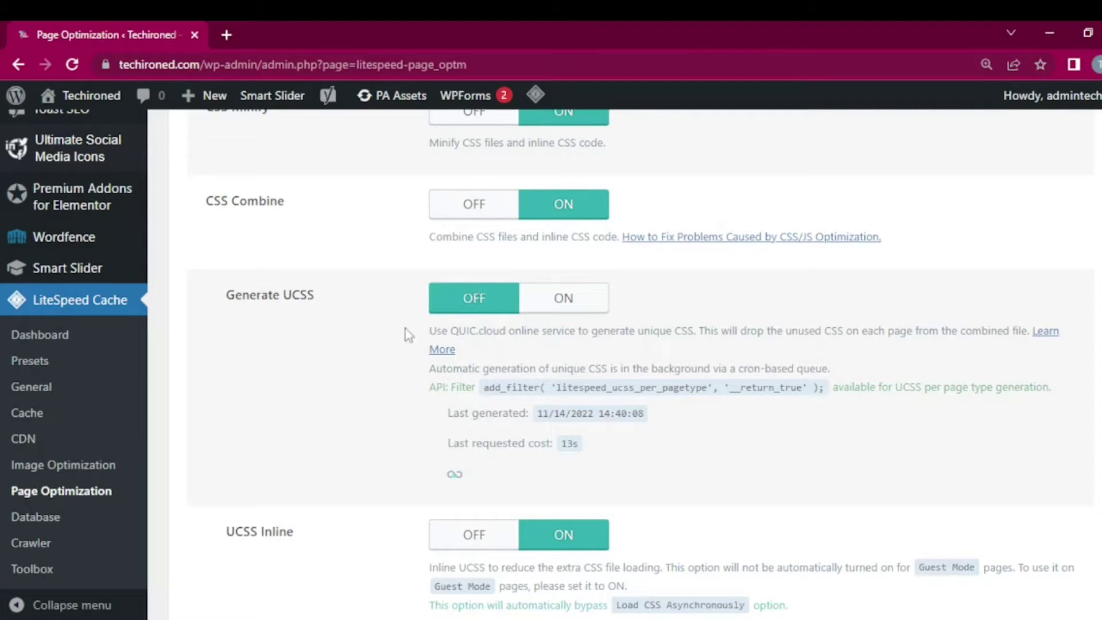
pyautogui.scroll(-3, 711, 359)
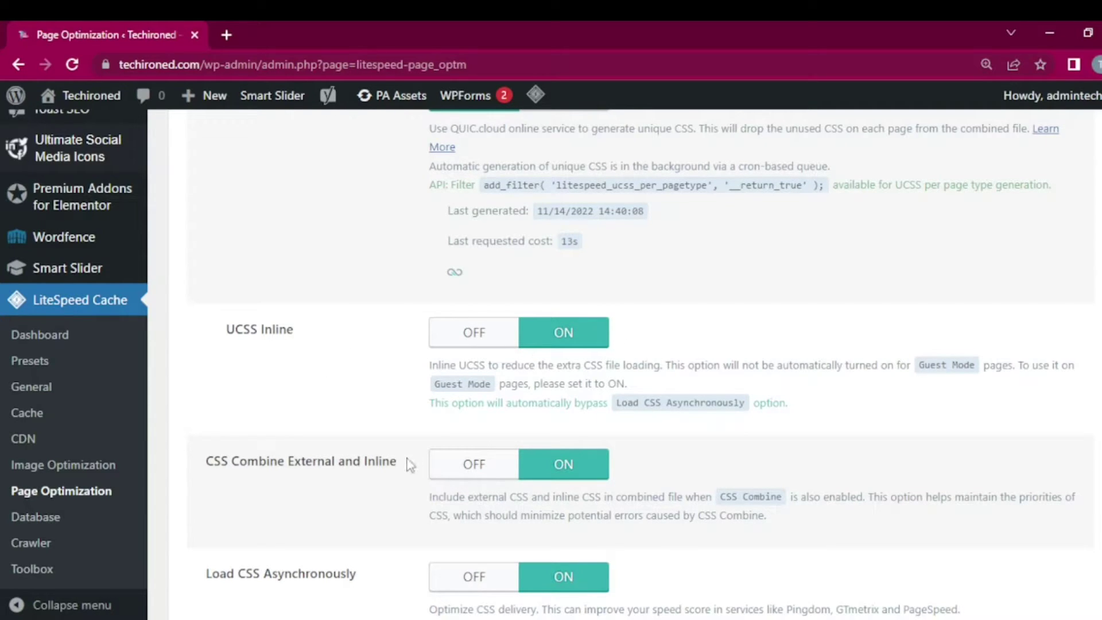
pyautogui.scroll(-4, 631, 361)
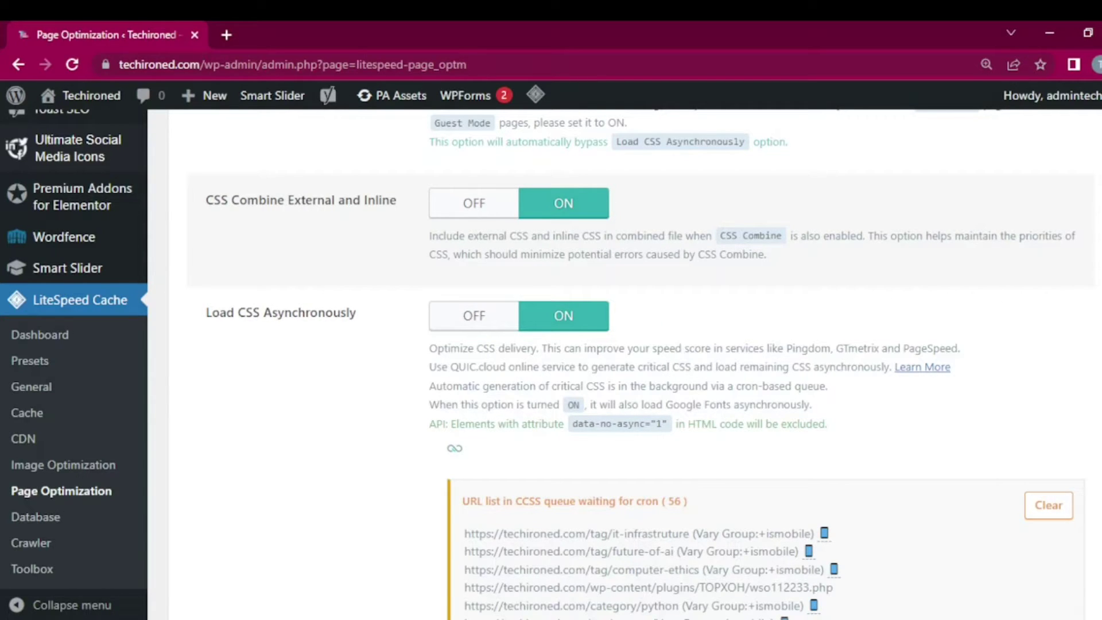
pyautogui.scroll(-15, 631, 361)
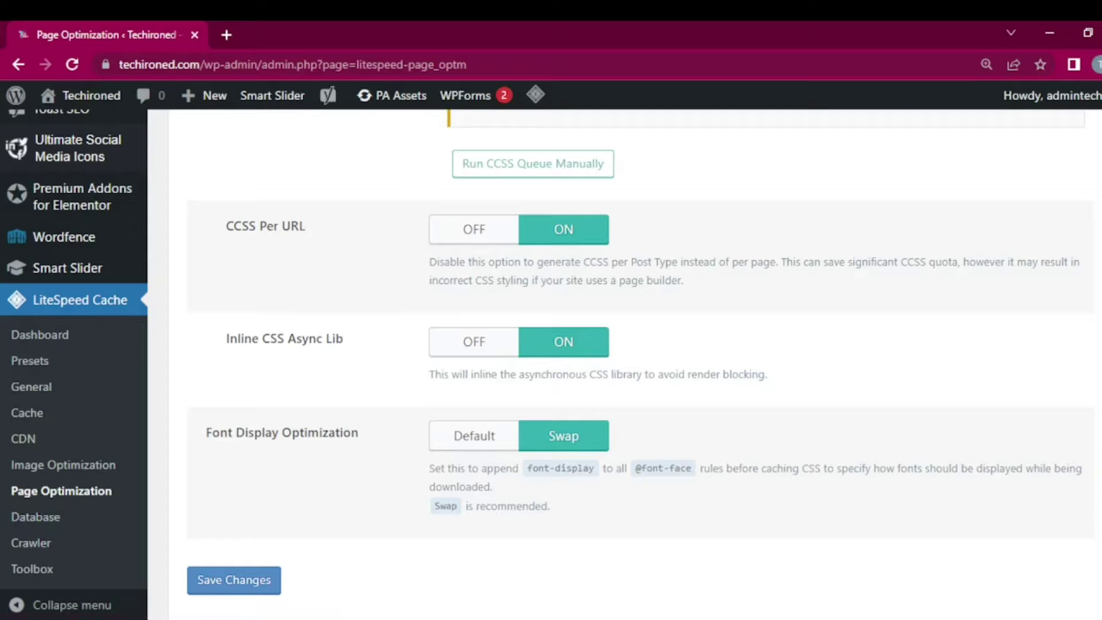
pyautogui.scroll(20, 500, 336)
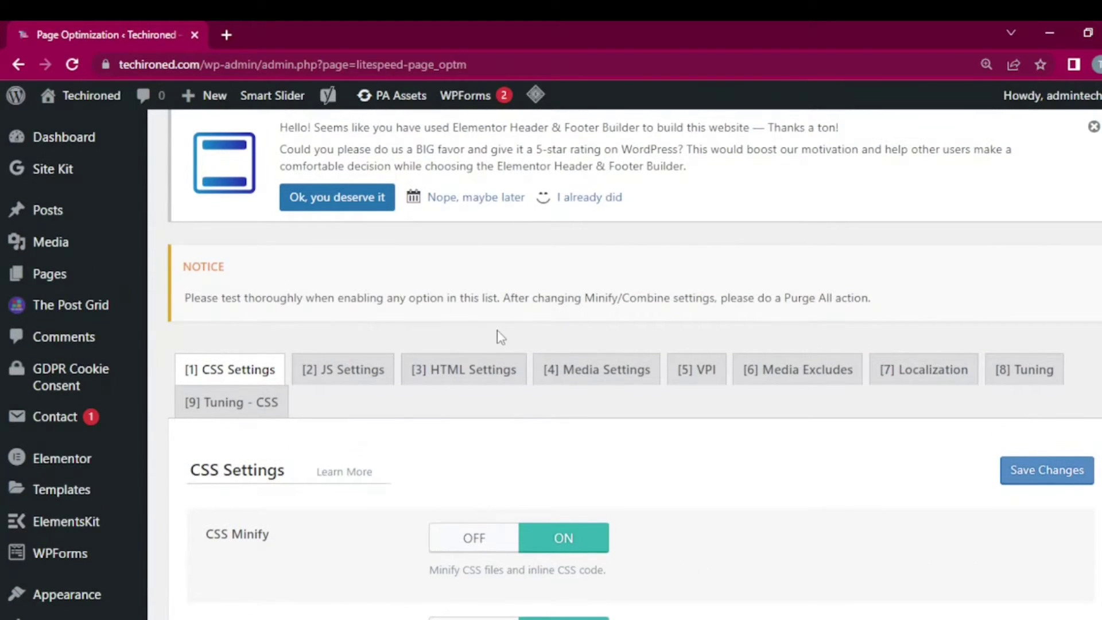
# Review the JS Settings tab: JS Minify, JS Combine and External/Inline on, JS loading Deferred
pyautogui.click(320, 370)
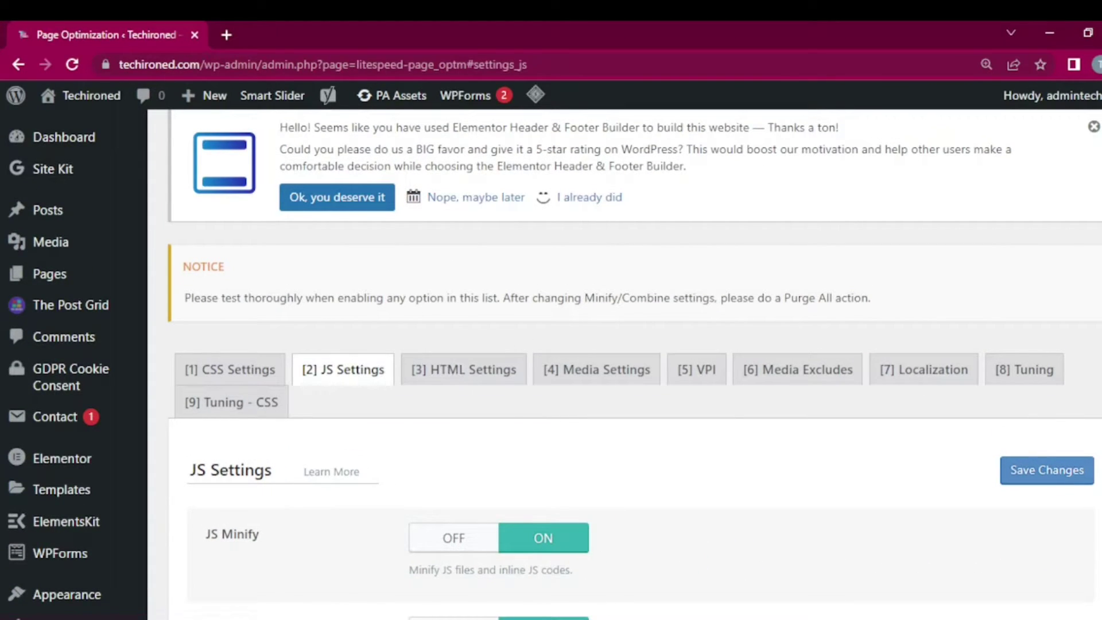
pyautogui.scroll(-5, 551, 364)
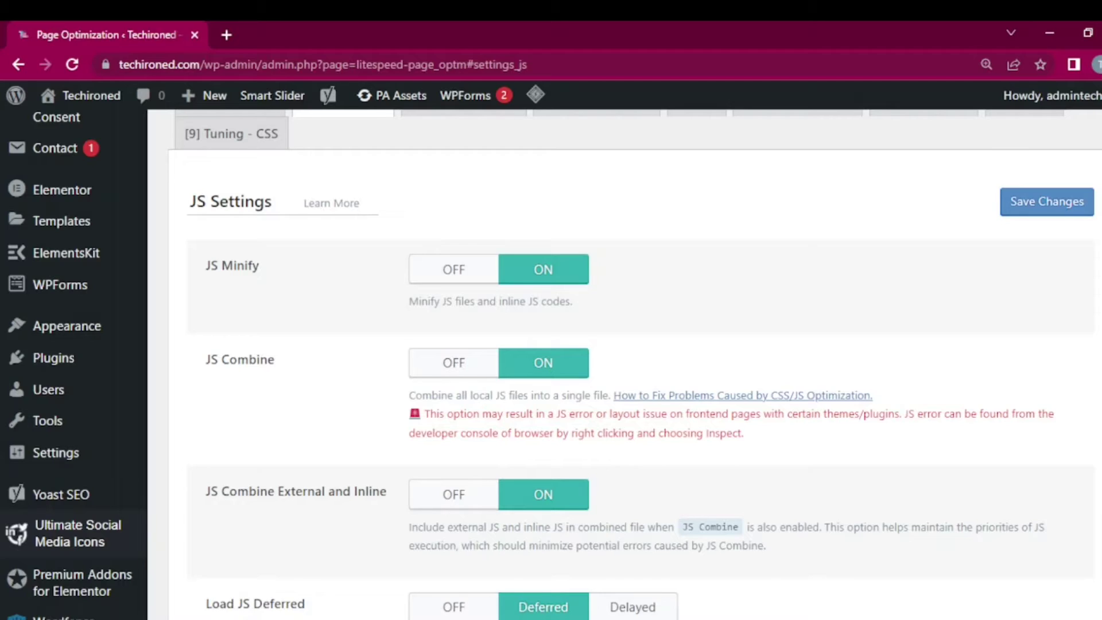
pyautogui.scroll(-3, 584, 461)
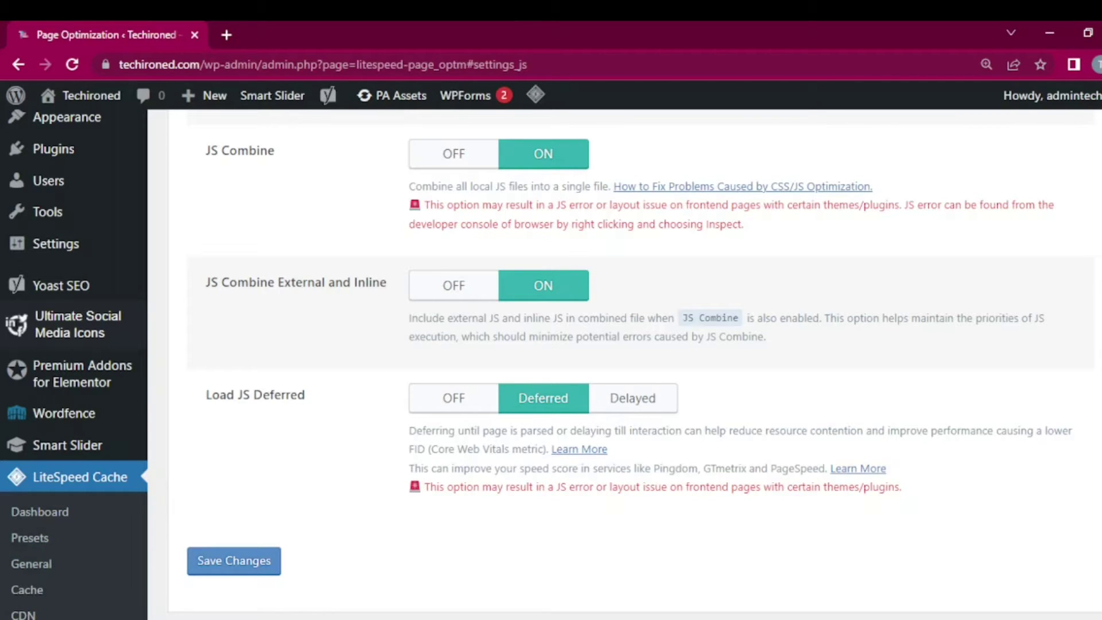
pyautogui.scroll(15, 642, 410)
pyautogui.scroll(-2, 643, 410)
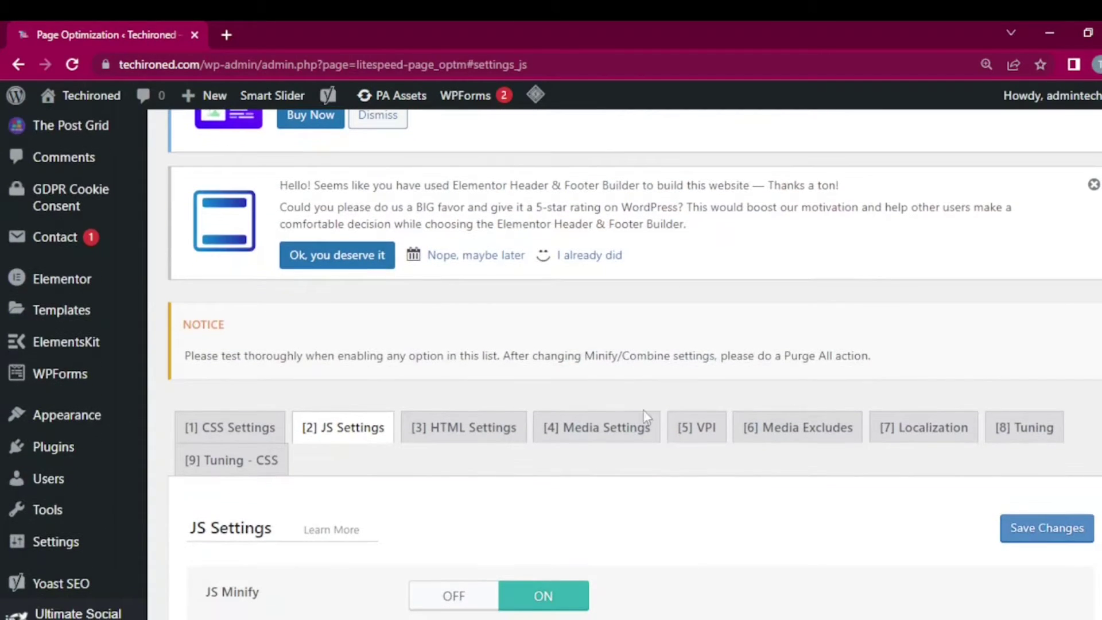
# Review the HTML Settings tab to Remove Noscript Tags, with HTML Minify and Emoji removal on
pyautogui.click(517, 439)
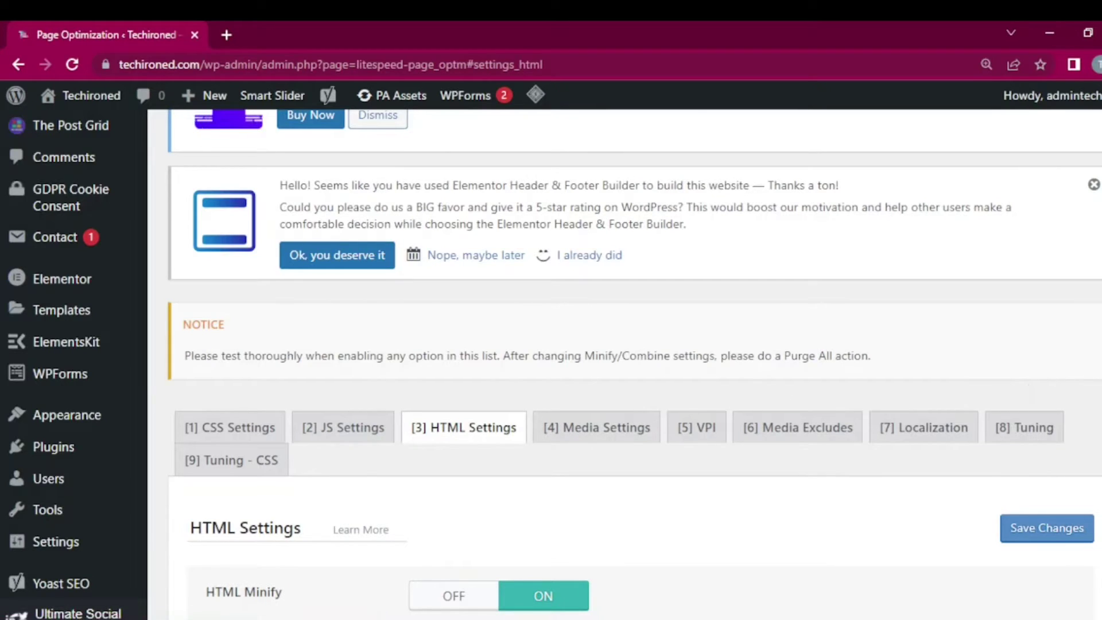
pyautogui.scroll(-5, 1068, 376)
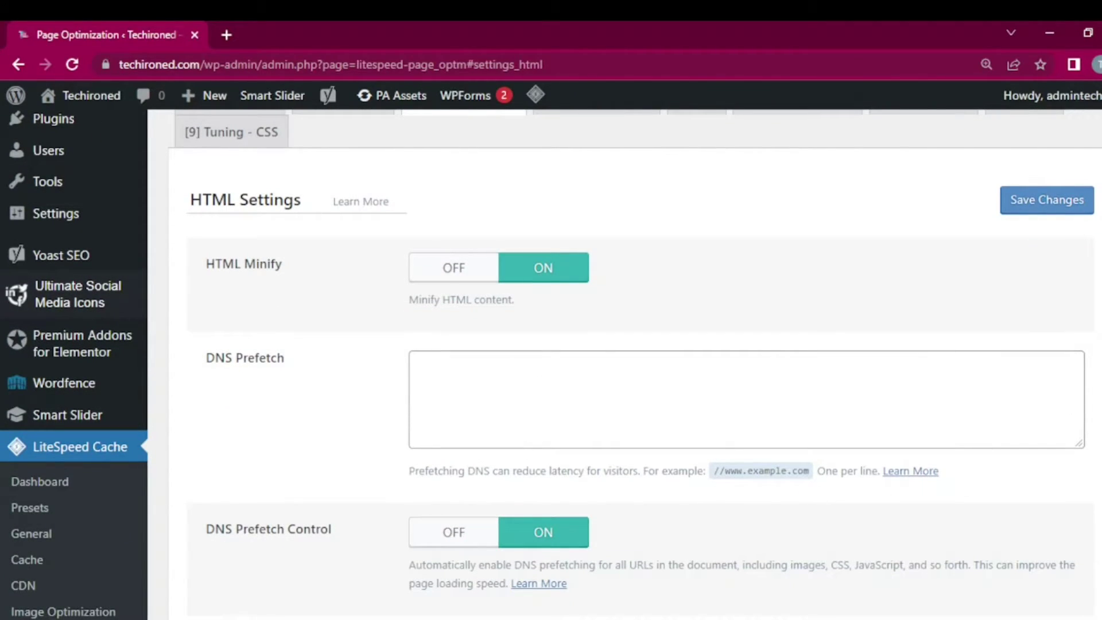
pyautogui.scroll(-10, 632, 361)
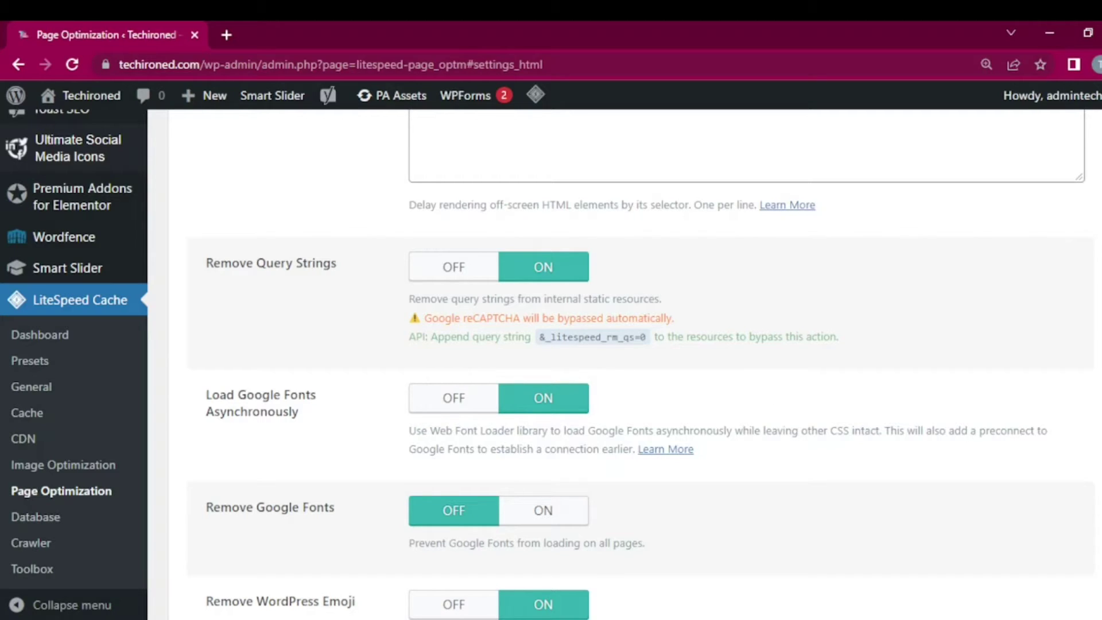
pyautogui.scroll(-4, 641, 357)
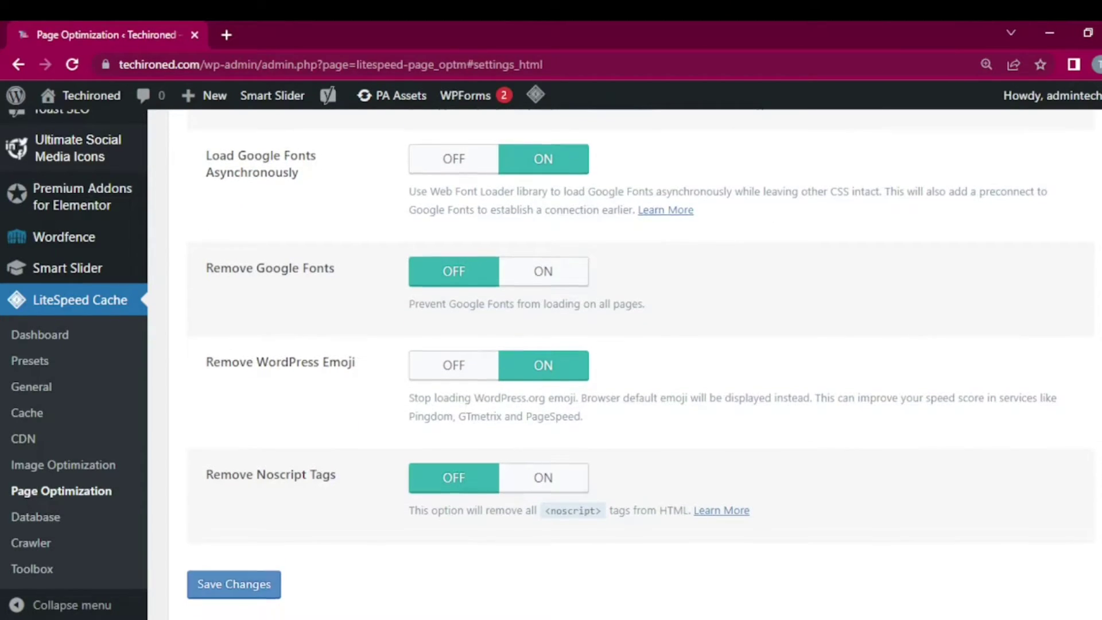
pyautogui.scroll(-1, 640, 357)
pyautogui.scroll(6, 641, 356)
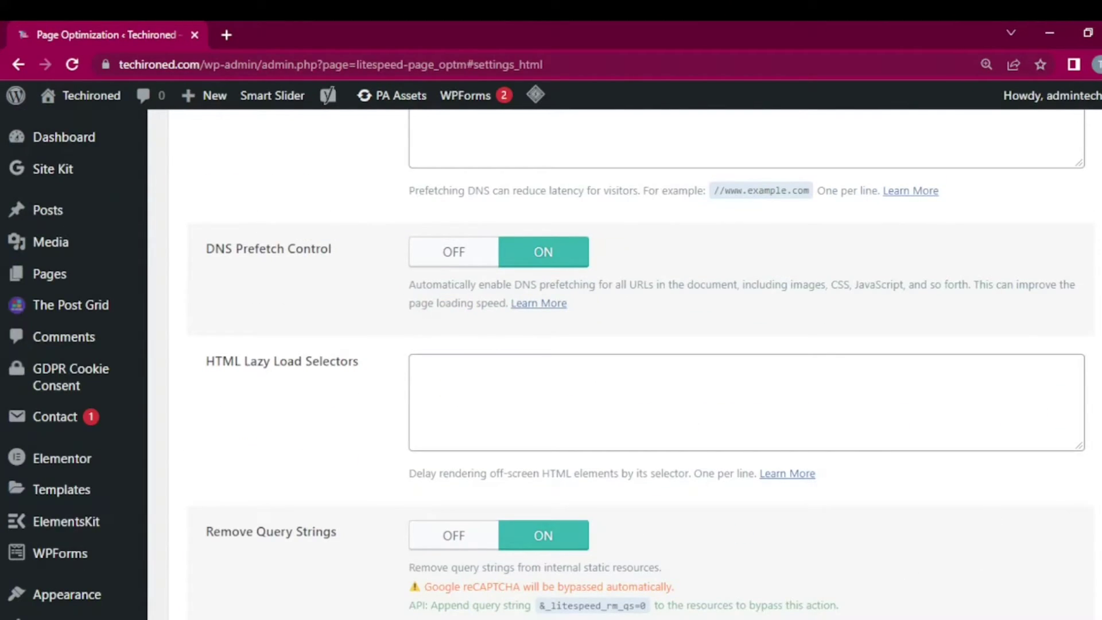
pyautogui.scroll(-6, 641, 357)
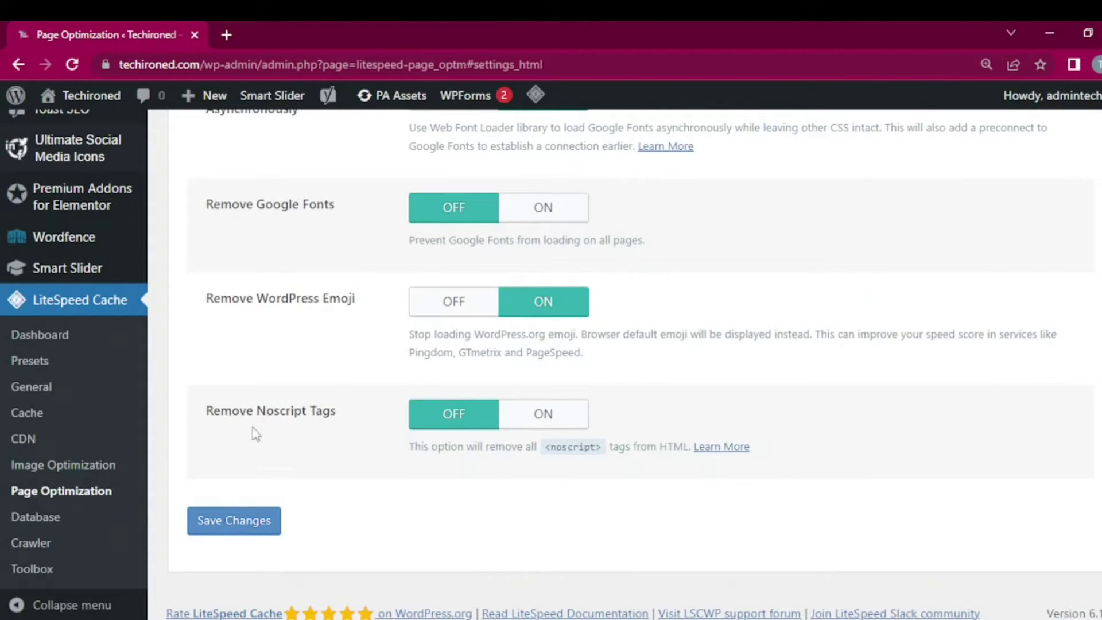
pyautogui.scroll(10, 640, 364)
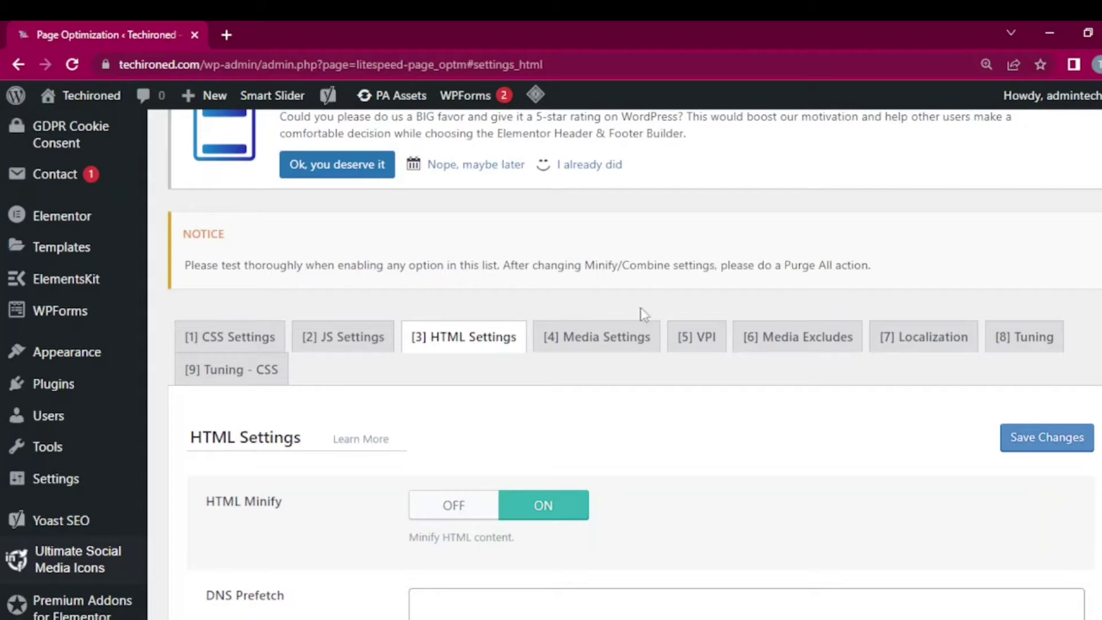
pyautogui.click(629, 335)
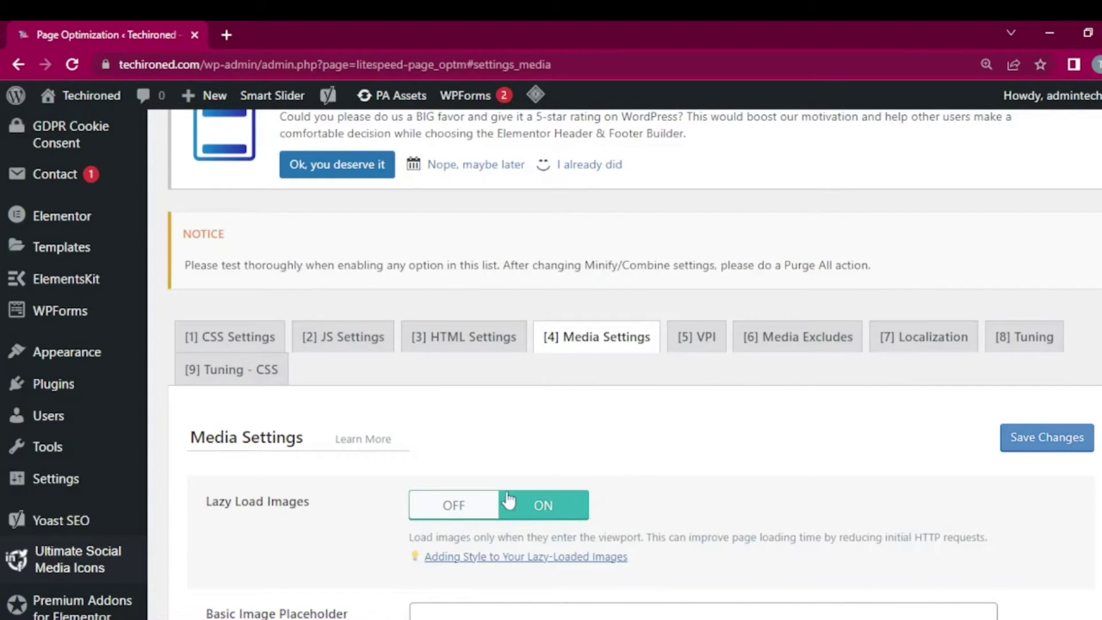
pyautogui.scroll(-7, 631, 364)
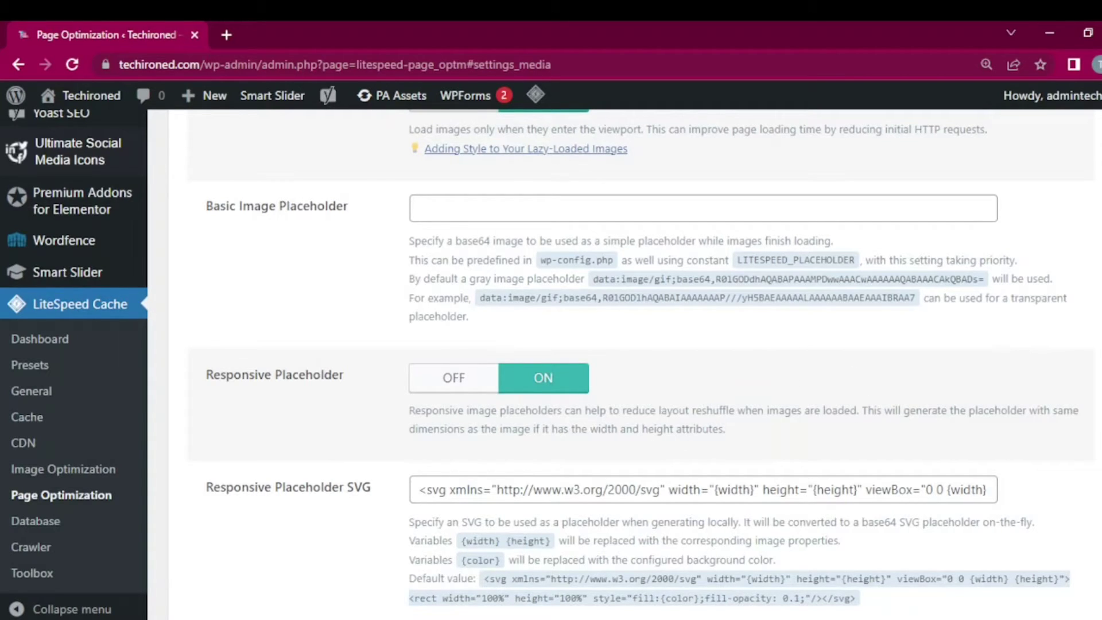
pyautogui.scroll(-7, 631, 364)
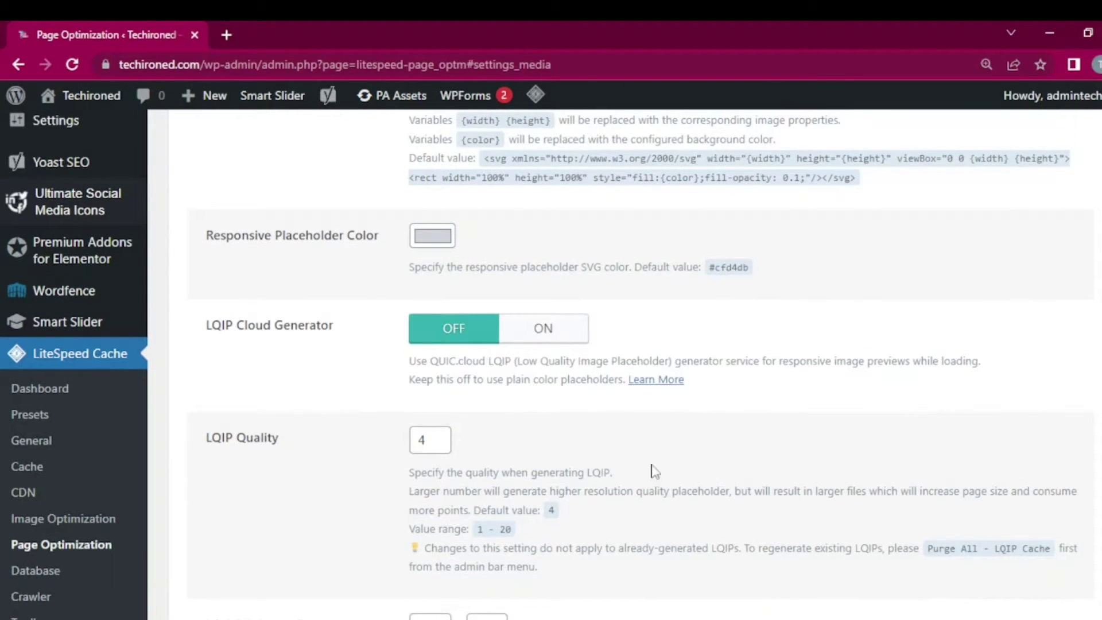
pyautogui.scroll(-10, 631, 364)
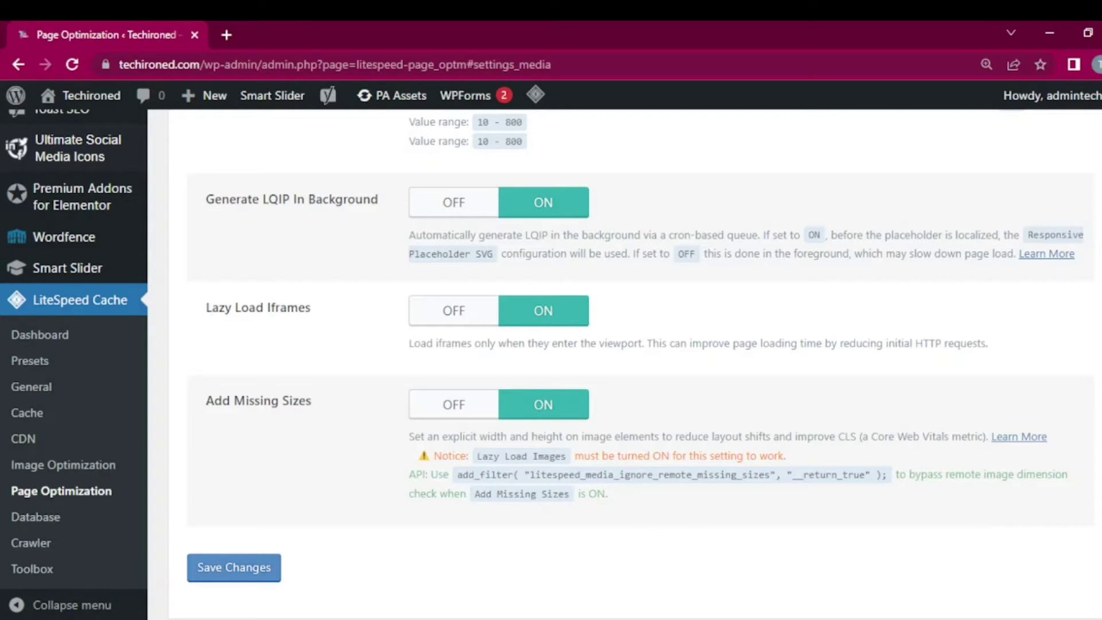
pyautogui.scroll(15, 707, 294)
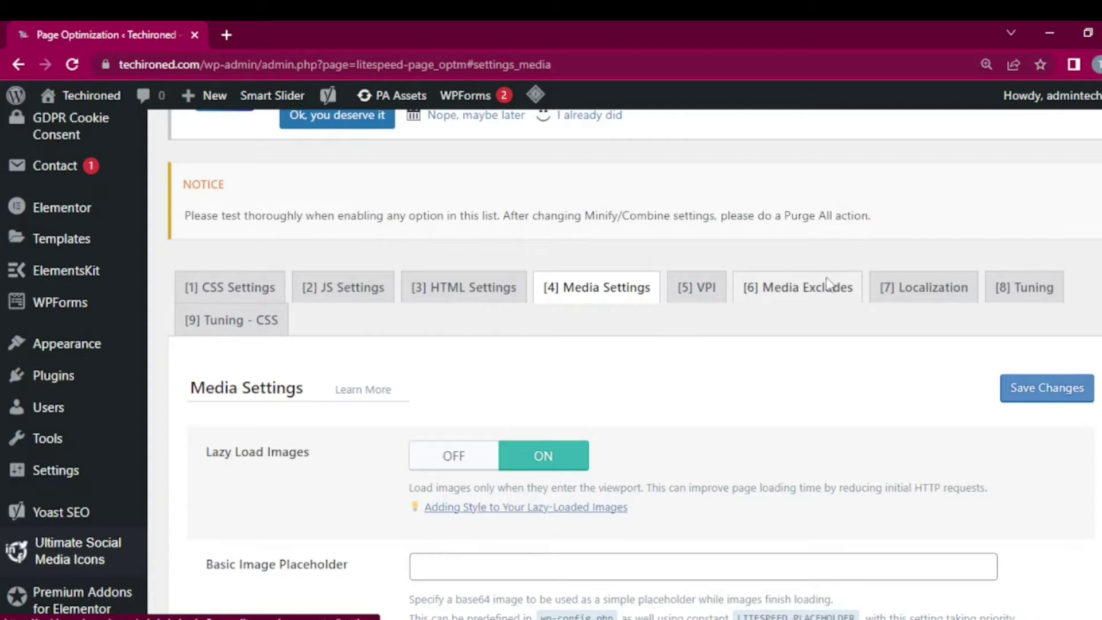
# Look over Media Excludes and Localization, then view the Tuning - CSS tab down to Critical CSS Rules
pyautogui.click(827, 286)
pyautogui.scroll(3, 924, 419)
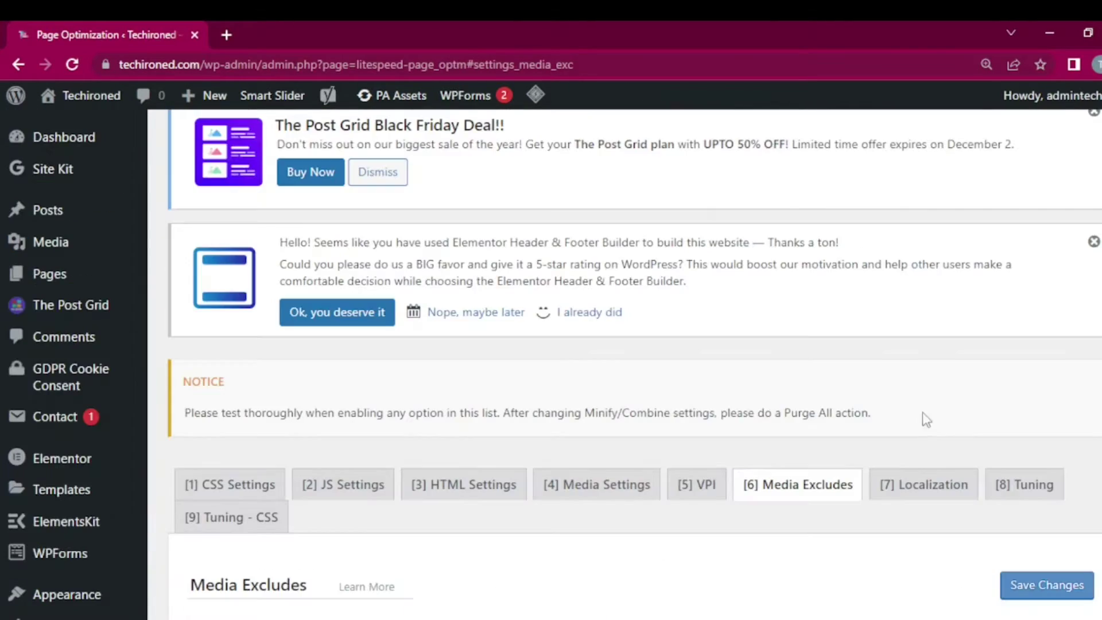
pyautogui.click(937, 485)
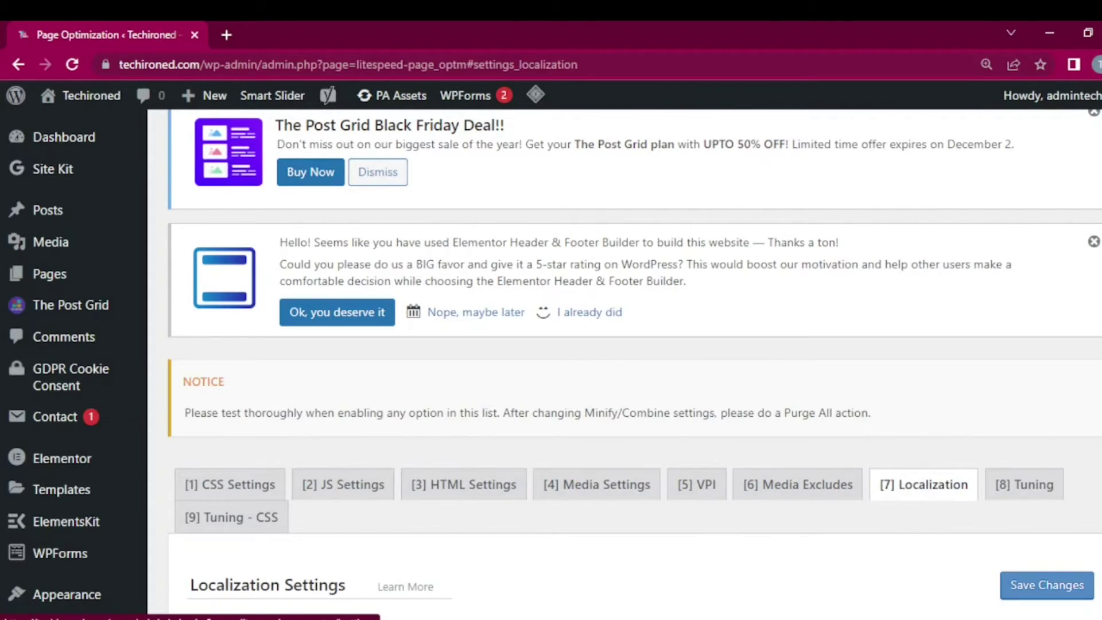
pyautogui.scroll(-4, 631, 361)
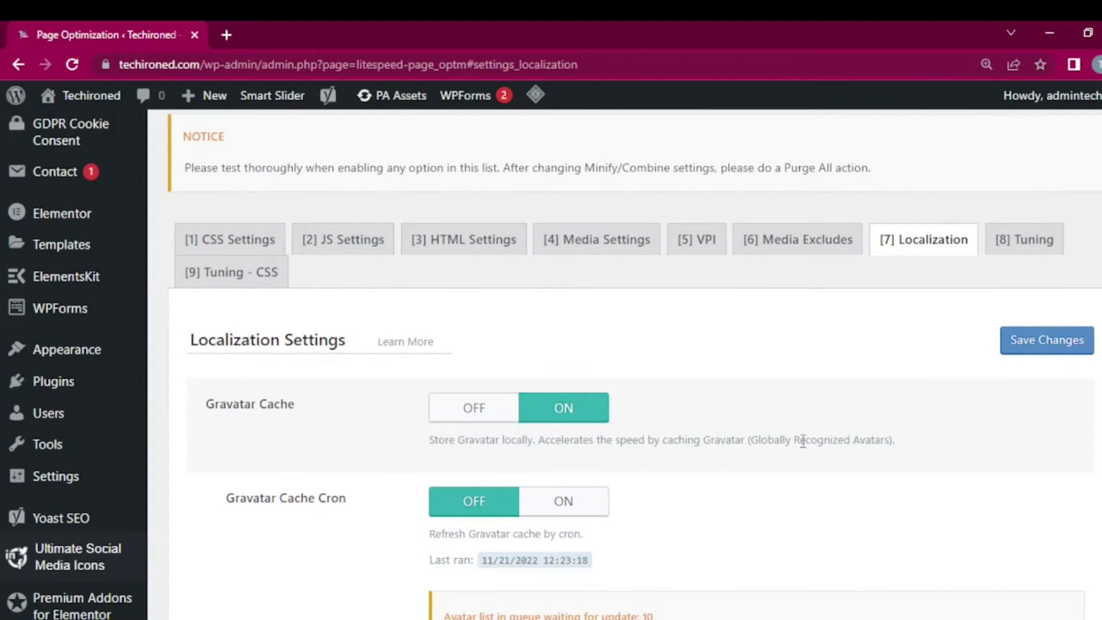
pyautogui.click(235, 272)
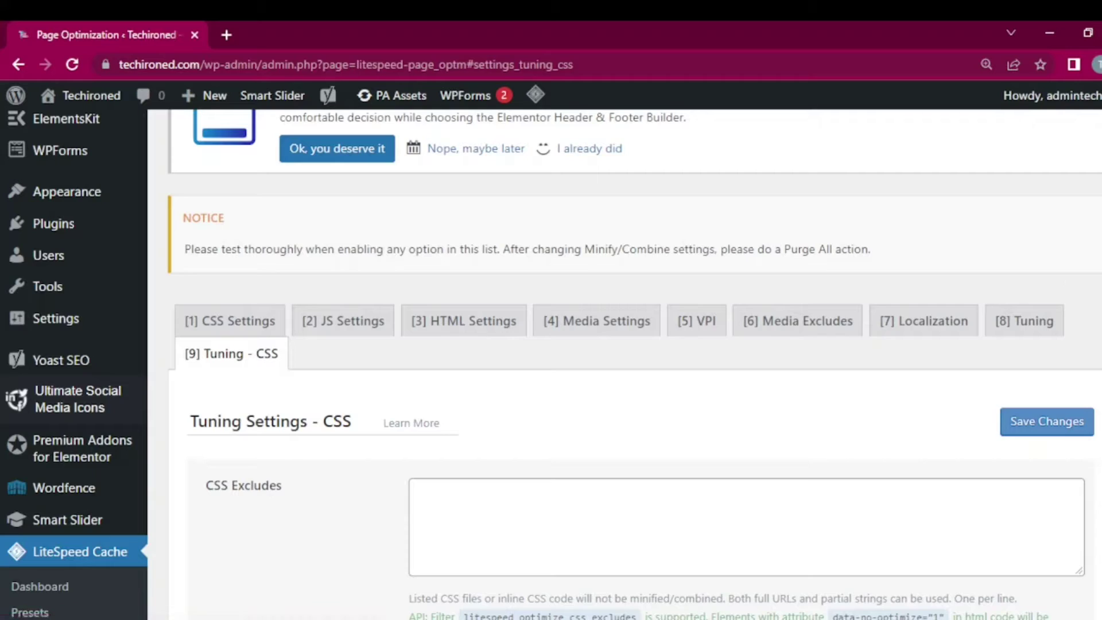
pyautogui.scroll(-15, 411, 380)
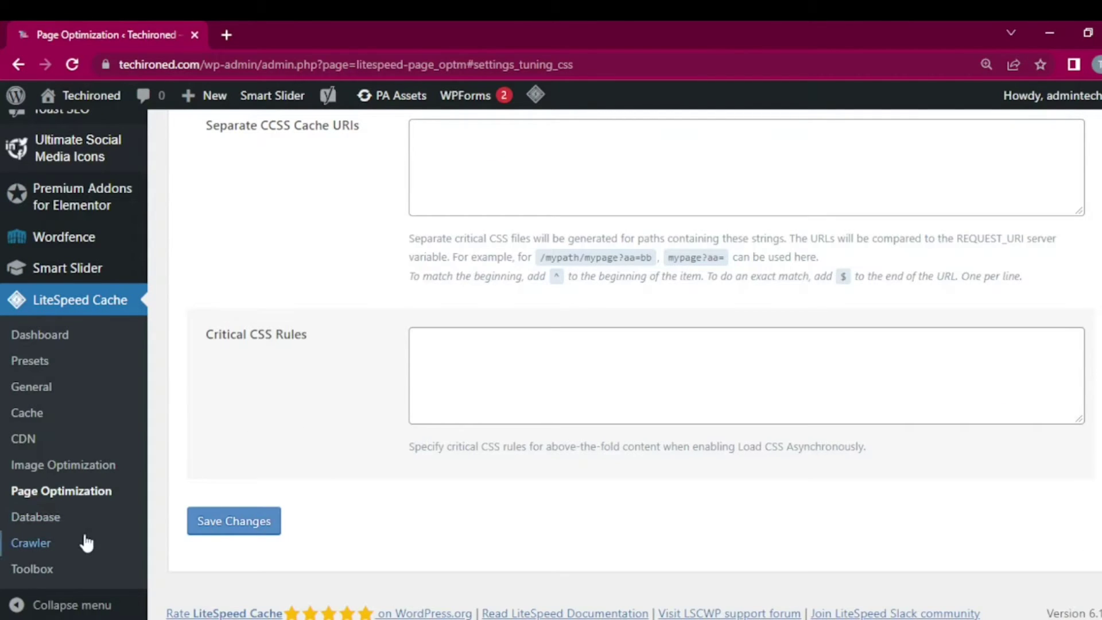
# Run Clean All in LiteSpeed's Database optimizer, reducing cleanable items from 104 to 22
pyautogui.click(54, 518)
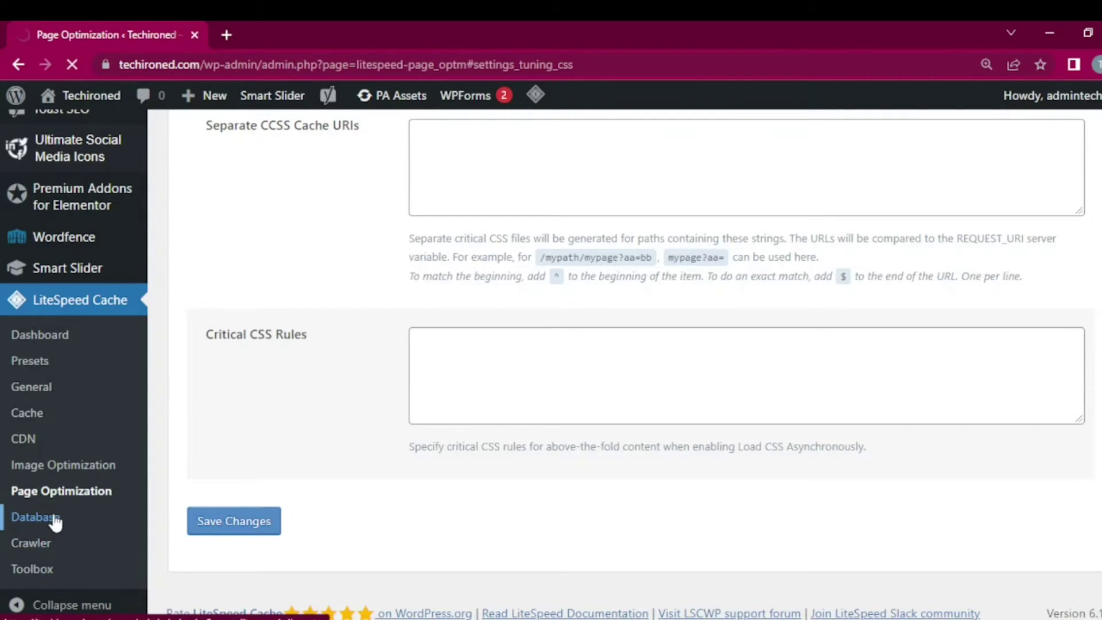
pyautogui.scroll(-3, 648, 328)
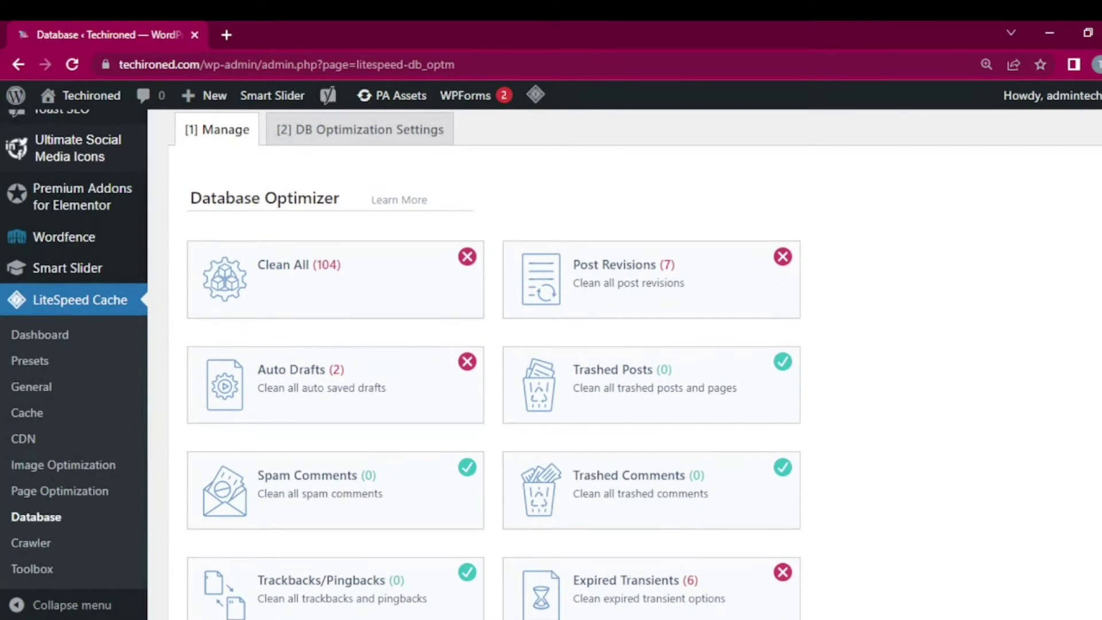
pyautogui.click(314, 265)
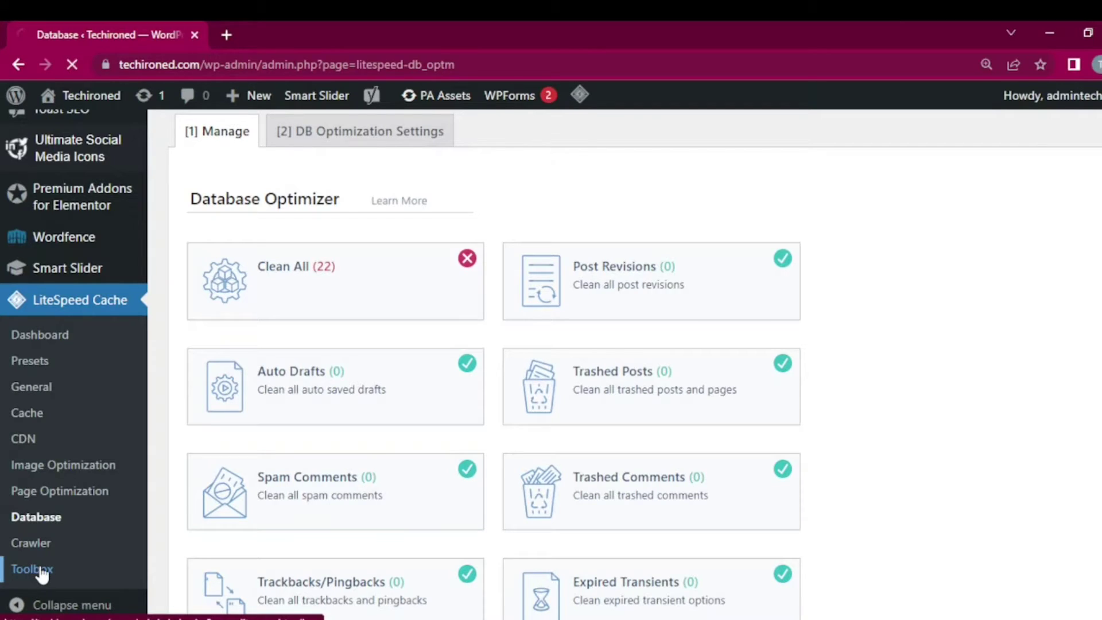
pyautogui.moveTo(89, 99)
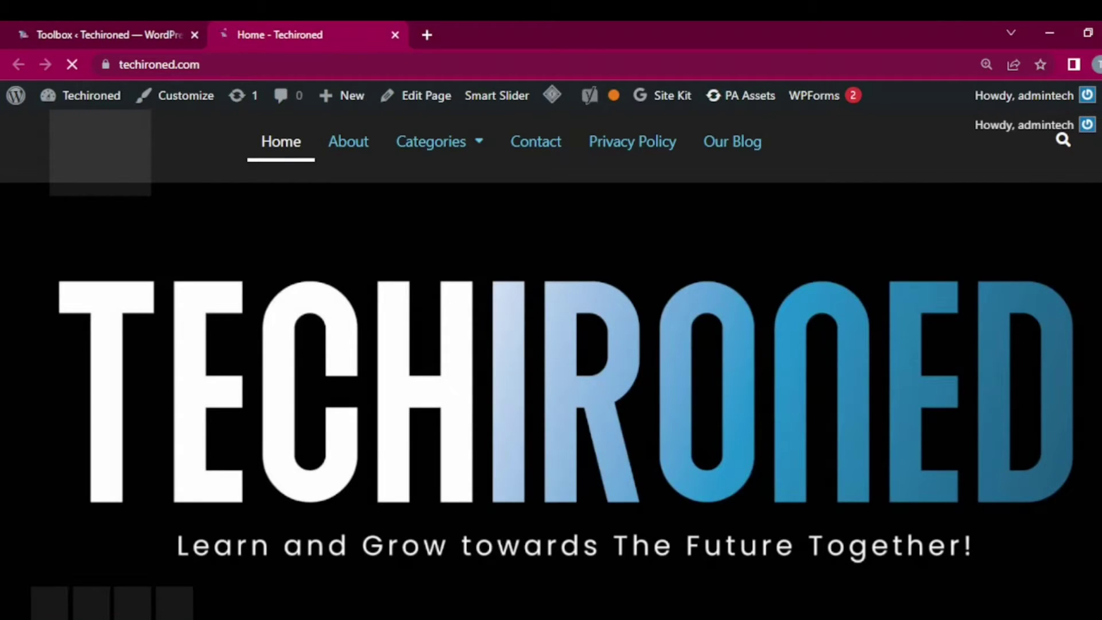
# Scroll through the Techironed homepage's slider and Our Blog post list
pyautogui.scroll(-15, 551, 345)
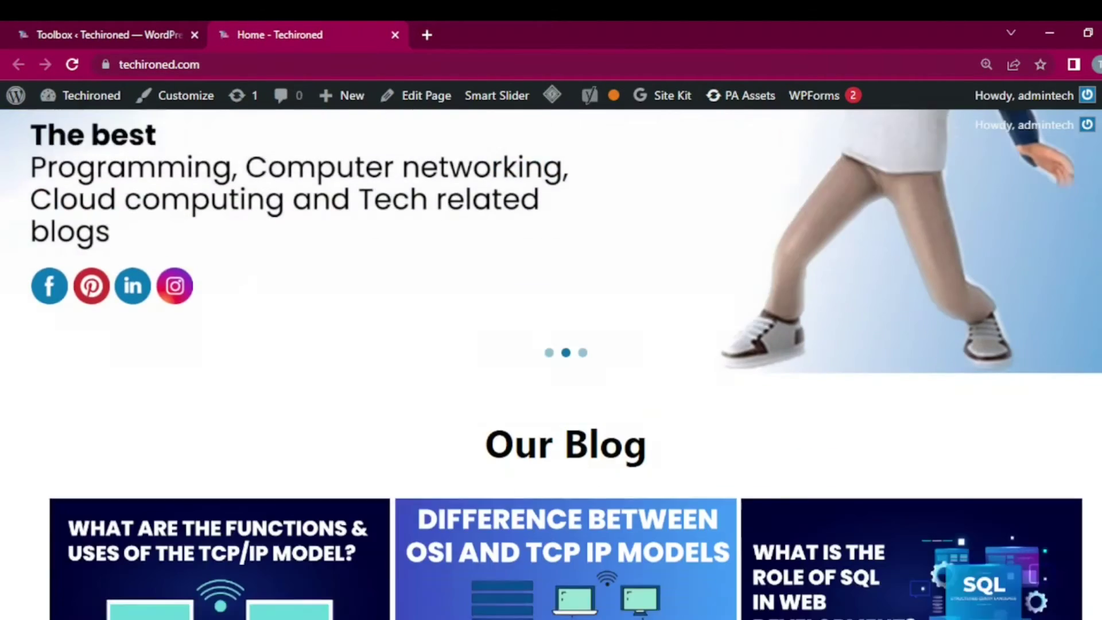
pyautogui.scroll(-10, 551, 361)
pyautogui.scroll(20, 551, 361)
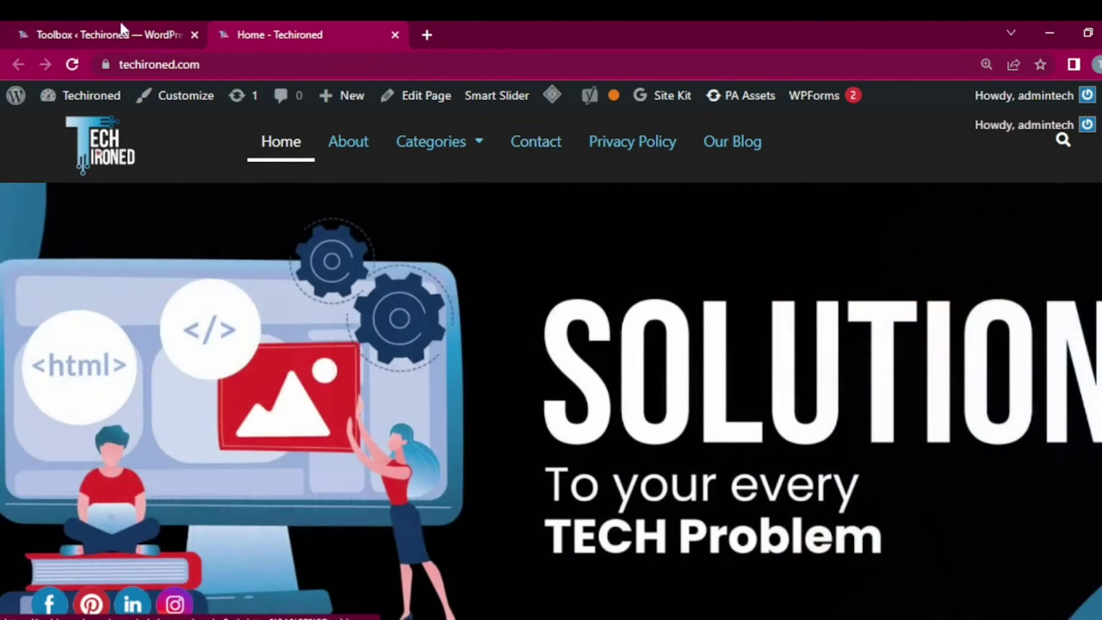
# Go from the LiteSpeed Toolbox to the Page Optimization settings
pyautogui.click(96, 24)
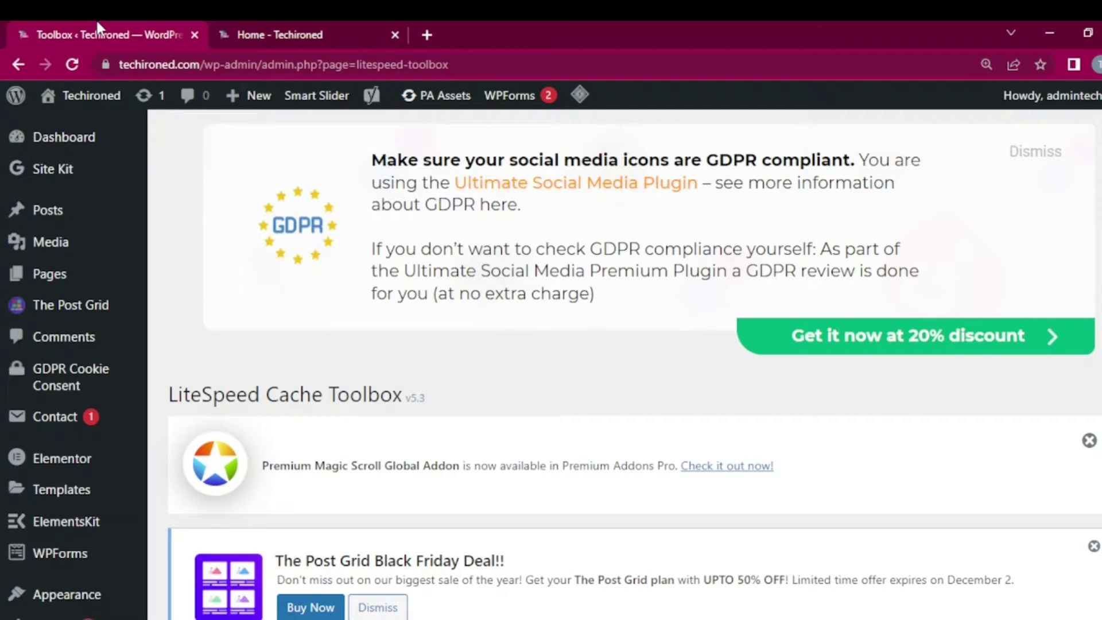
pyautogui.scroll(-8, 409, 319)
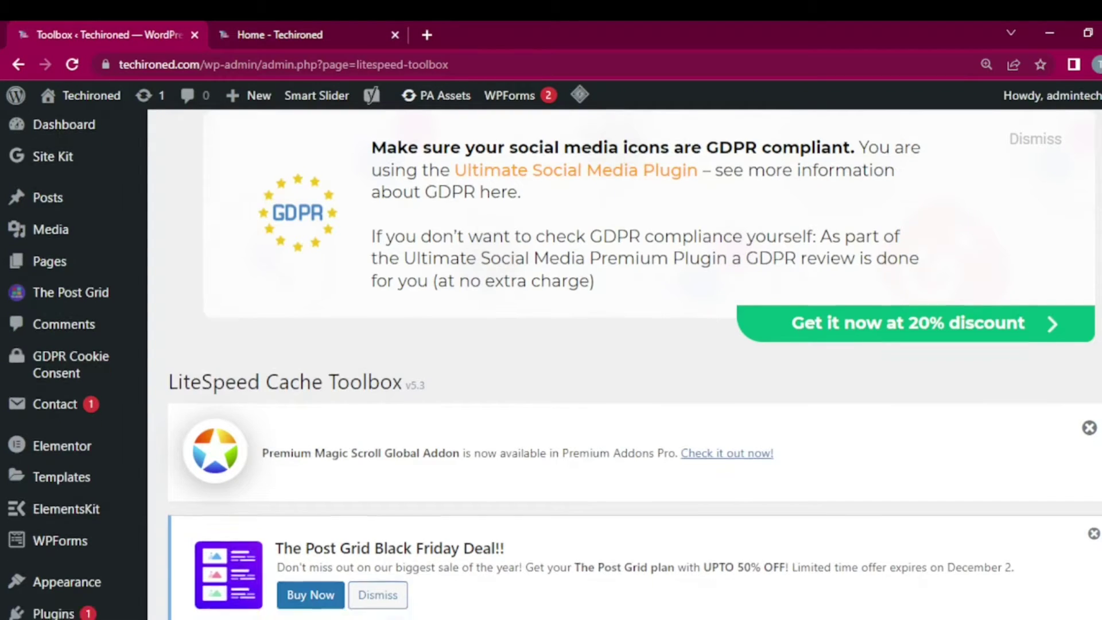
pyautogui.scroll(-4, 550, 364)
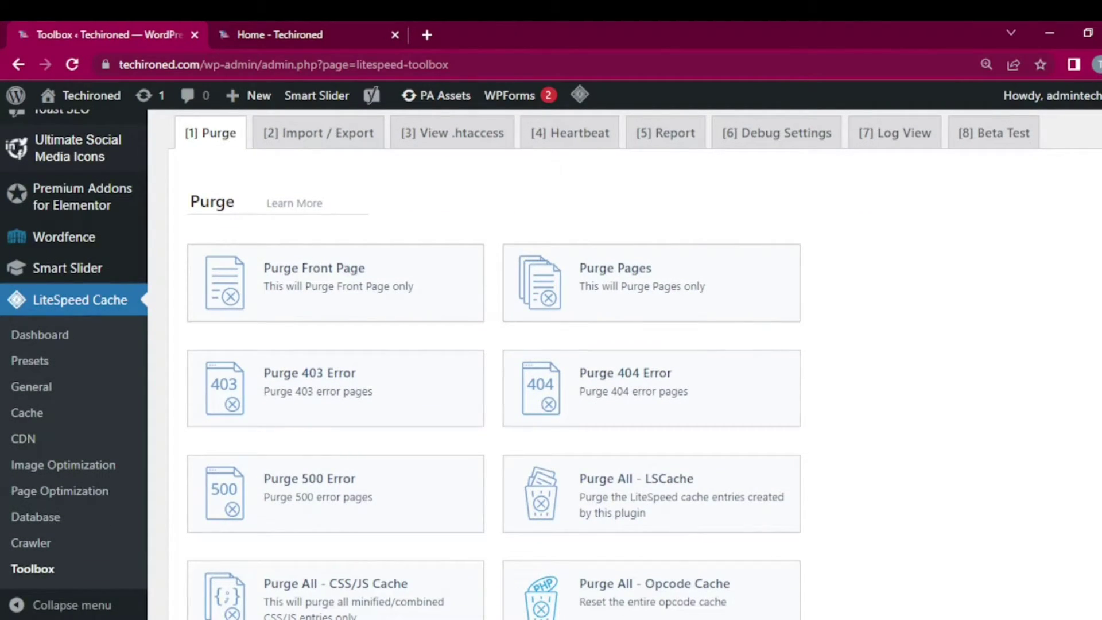
pyautogui.click(97, 488)
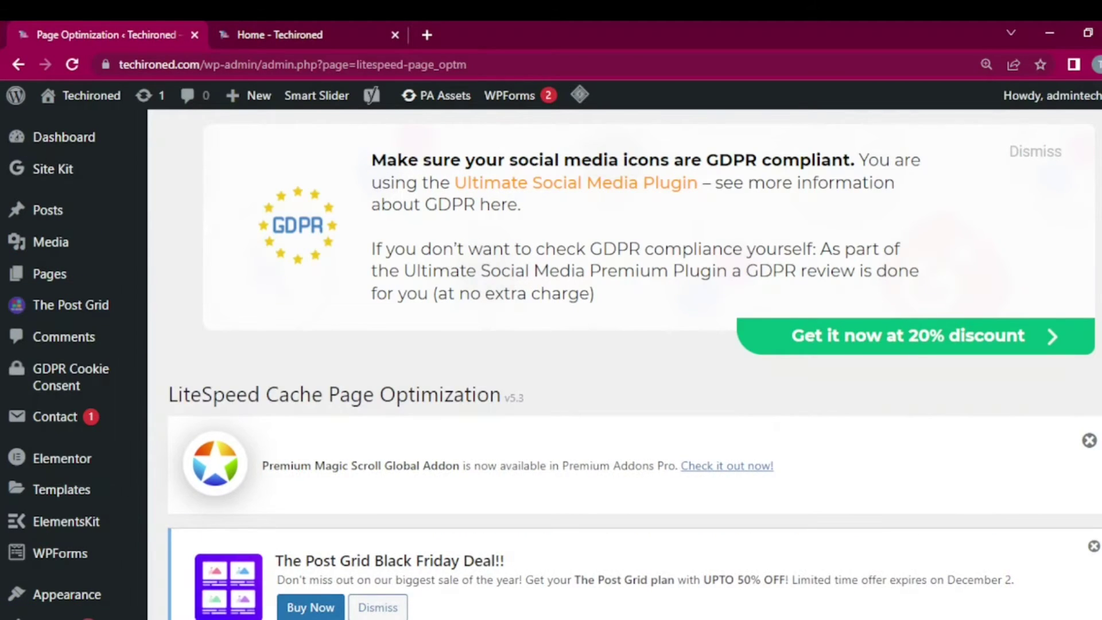
pyautogui.scroll(-10, 551, 365)
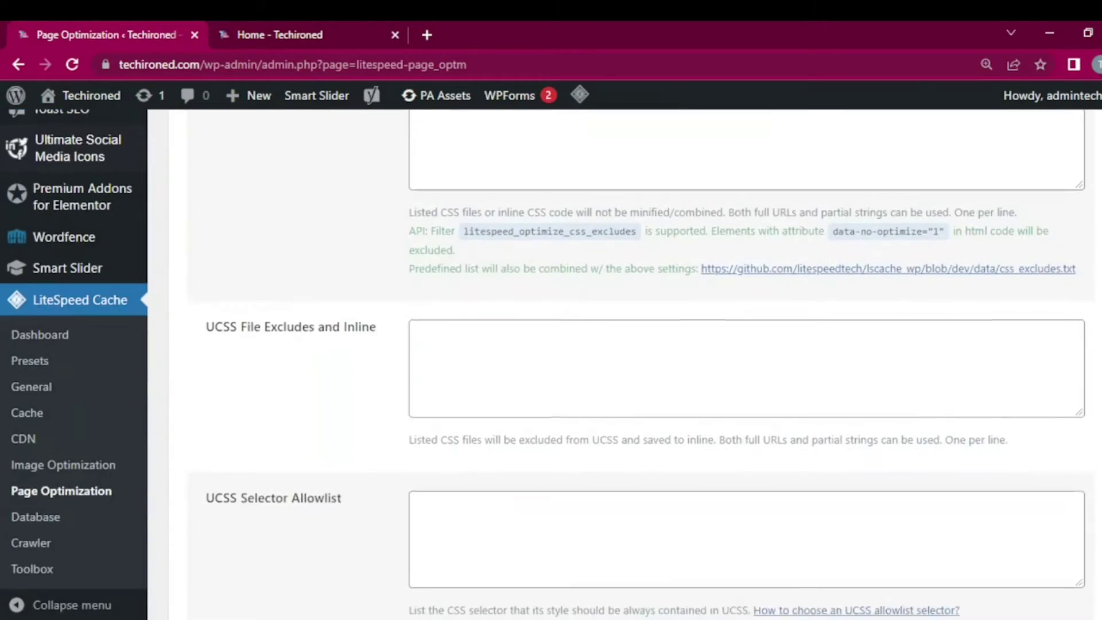
pyautogui.scroll(5, 632, 362)
# Turn Generate UCSS on under CSS Settings and save the changes
pyautogui.click(253, 268)
pyautogui.scroll(-7, 841, 351)
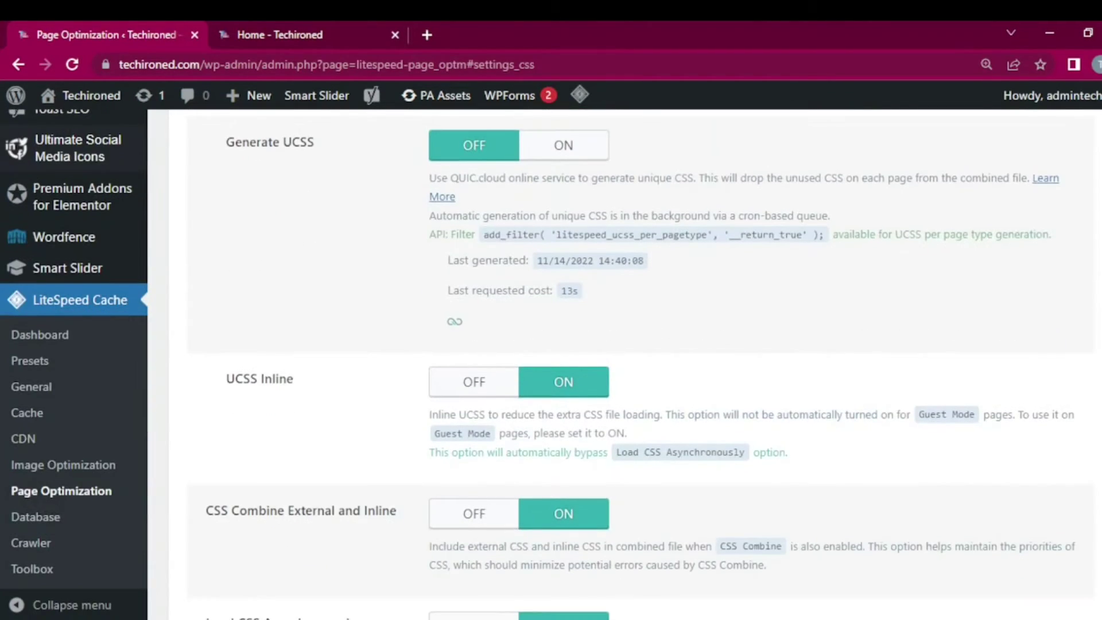
pyautogui.scroll(3, 841, 352)
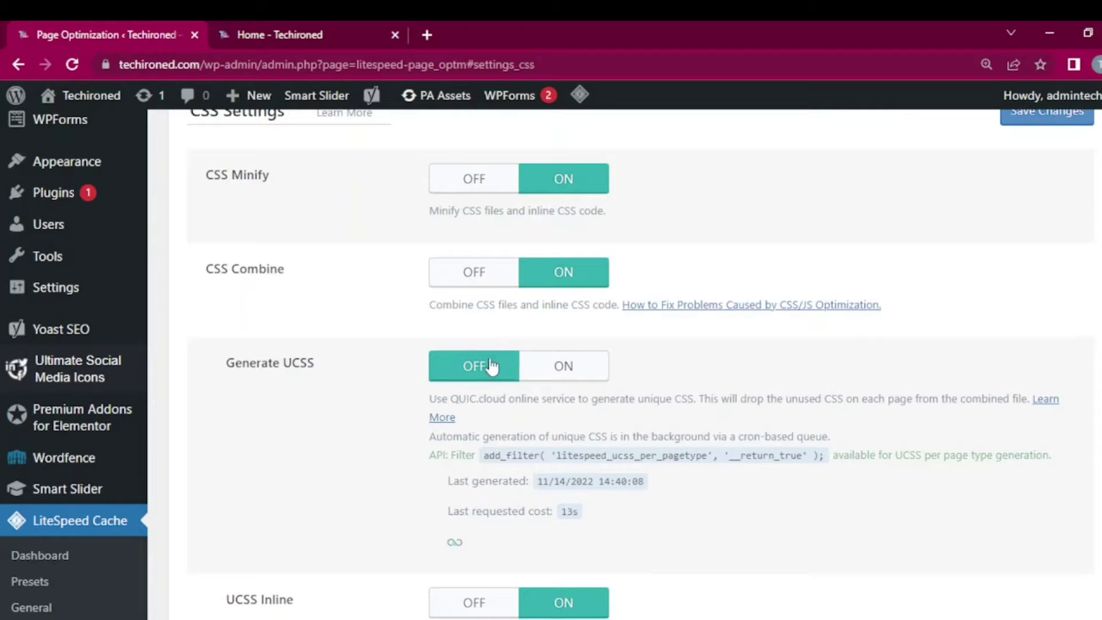
pyautogui.click(562, 366)
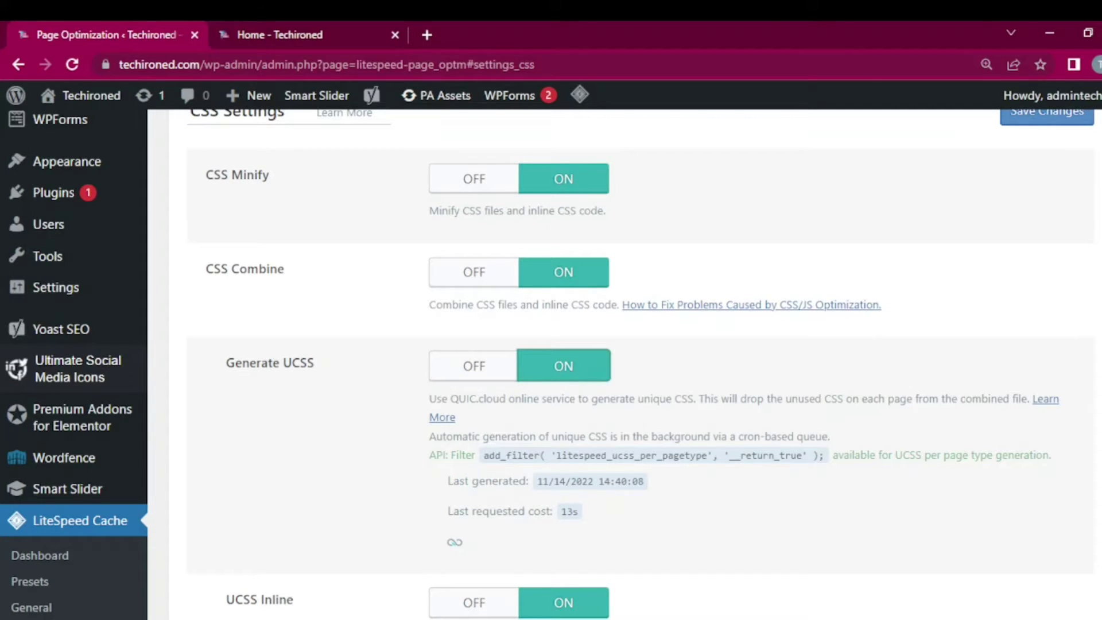
pyautogui.scroll(4, 631, 362)
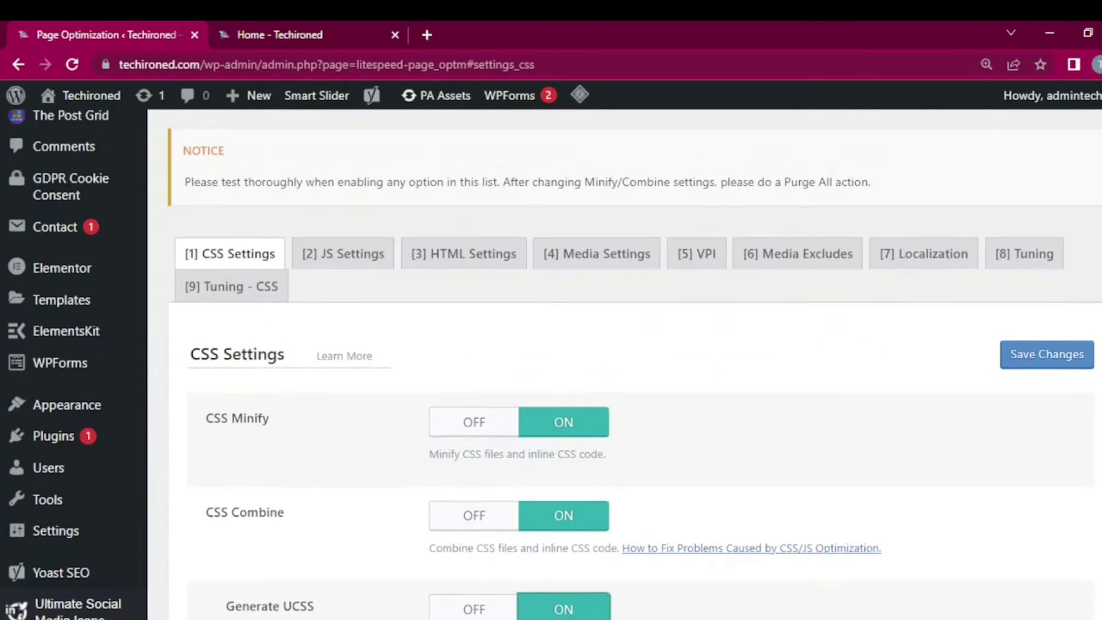
pyautogui.click(1030, 372)
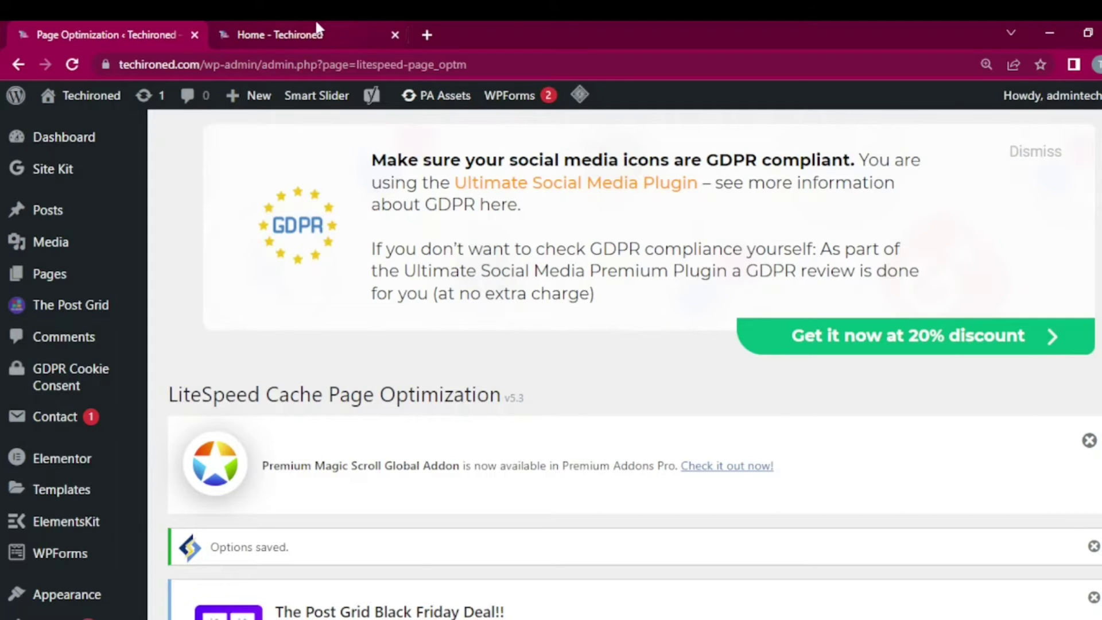
# Reload the site homepage to check the effect, then return to the CSS settings
pyautogui.click(221, 45)
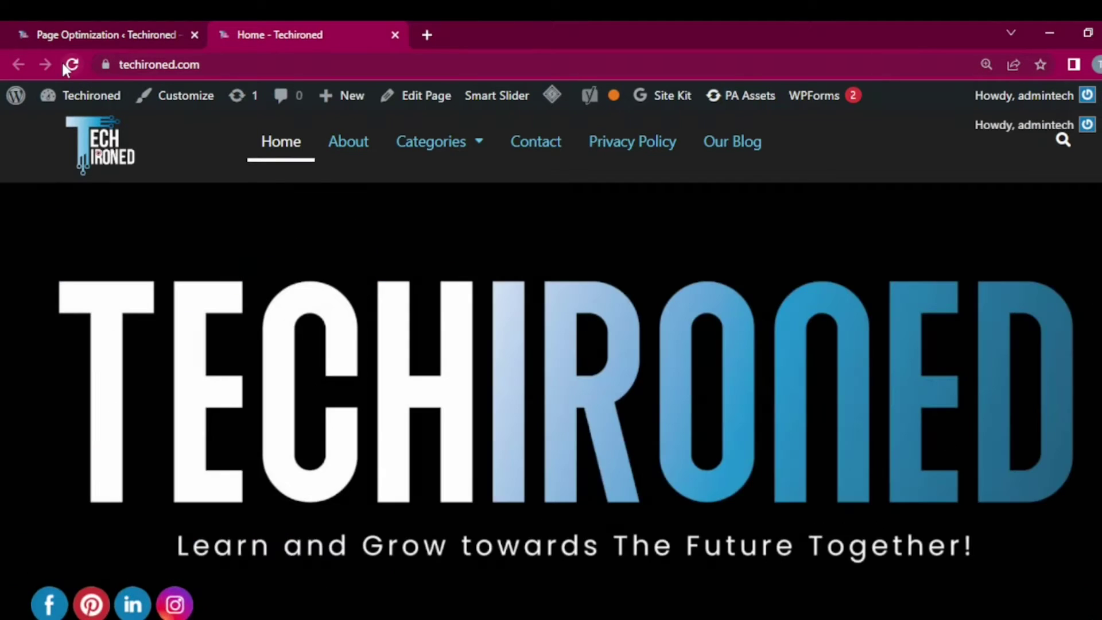
pyautogui.click(64, 65)
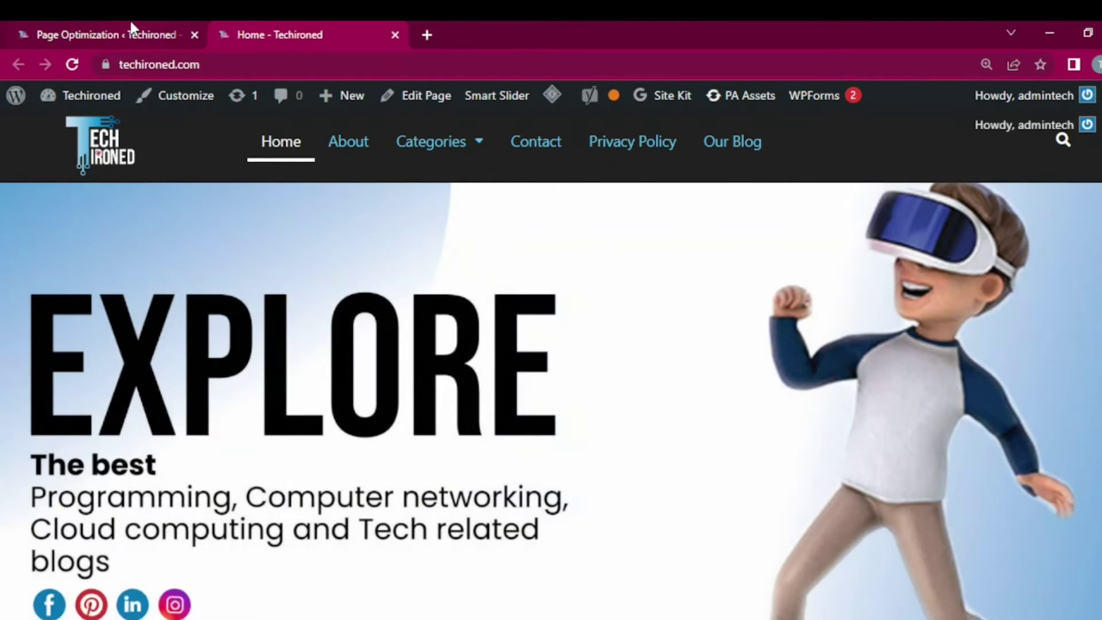
pyautogui.click(132, 26)
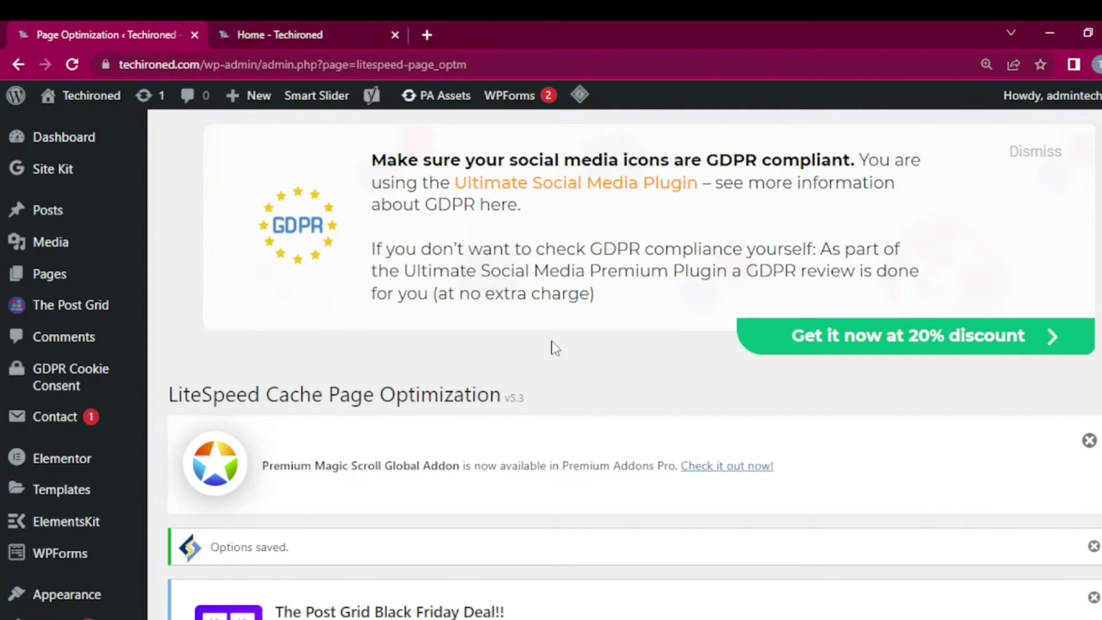
pyautogui.scroll(-10, 632, 362)
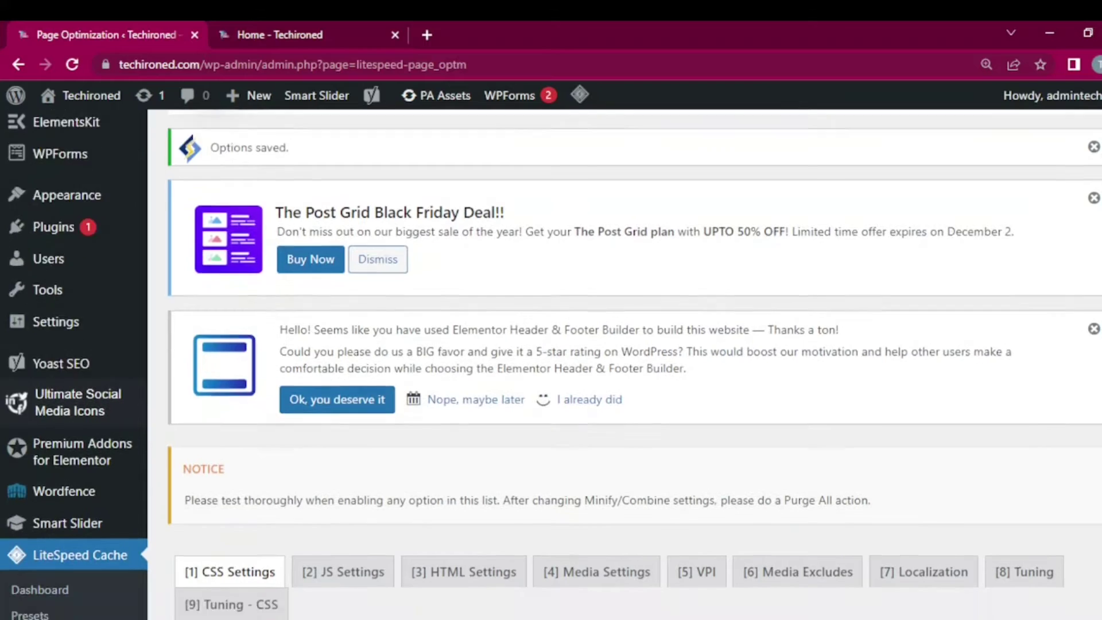
pyautogui.scroll(-3, 631, 362)
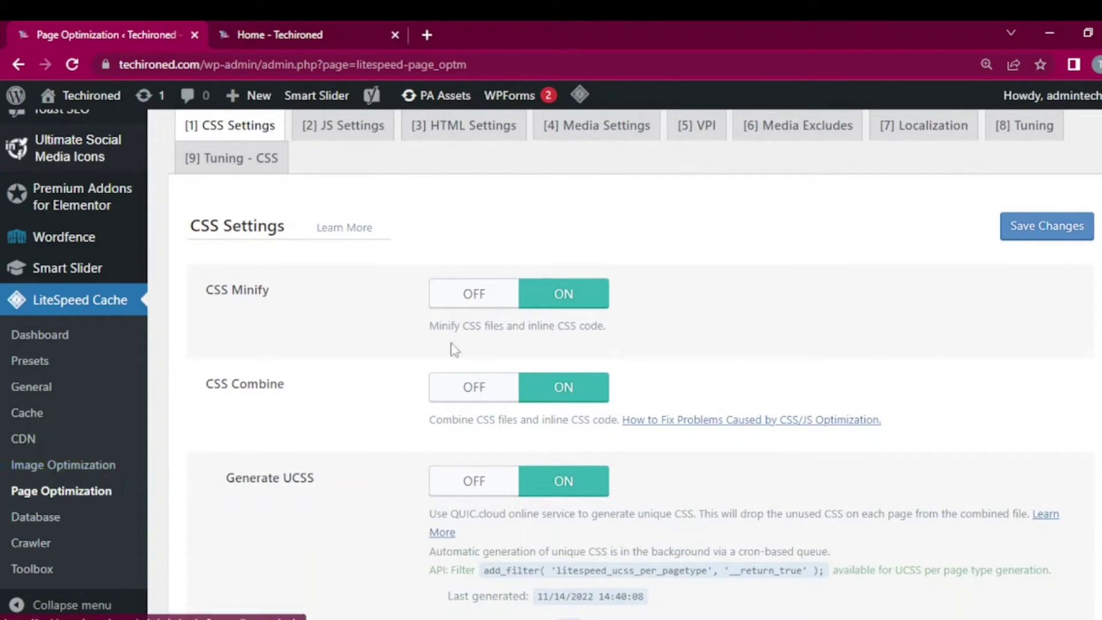
# Open LiteSpeed's Toolbox page in a new tab
pyautogui.scroll(-6, 631, 362)
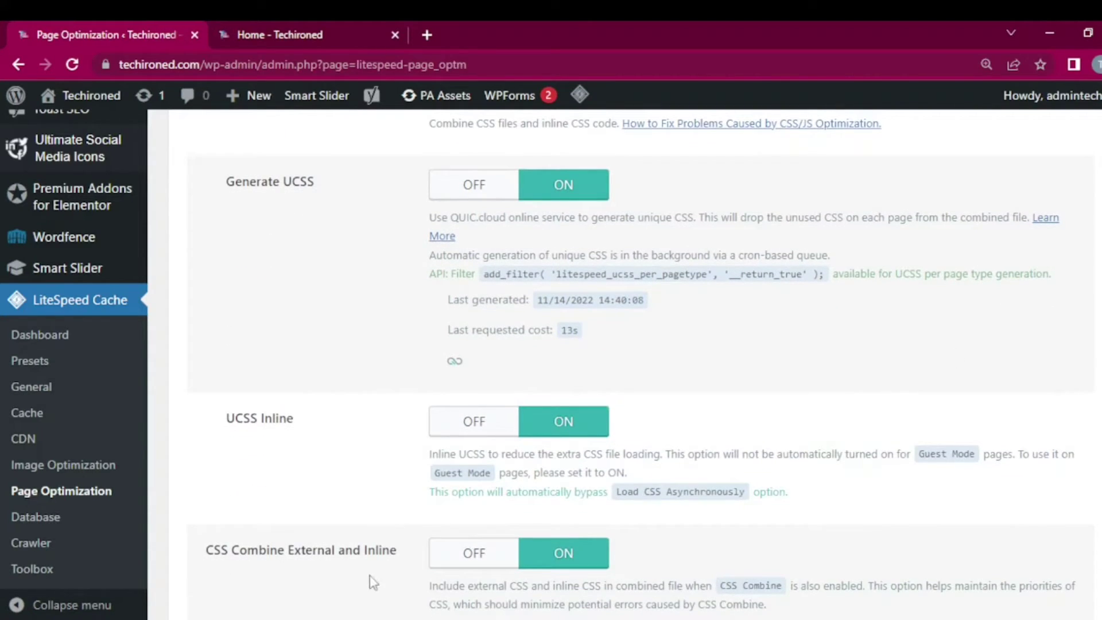
pyautogui.rightClick(35, 569)
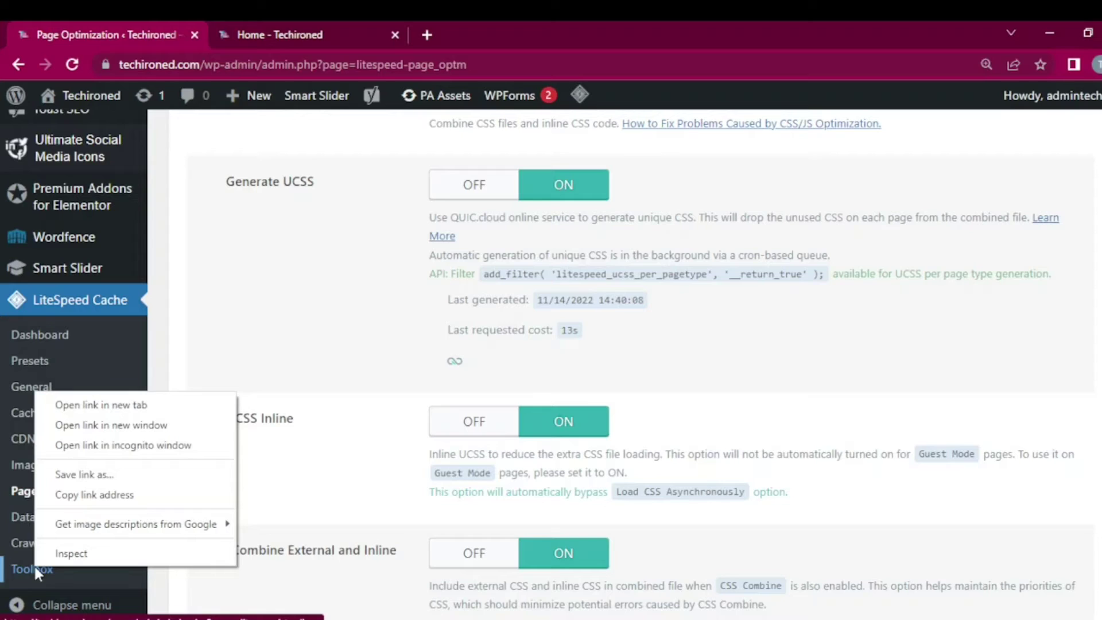
pyautogui.click(86, 405)
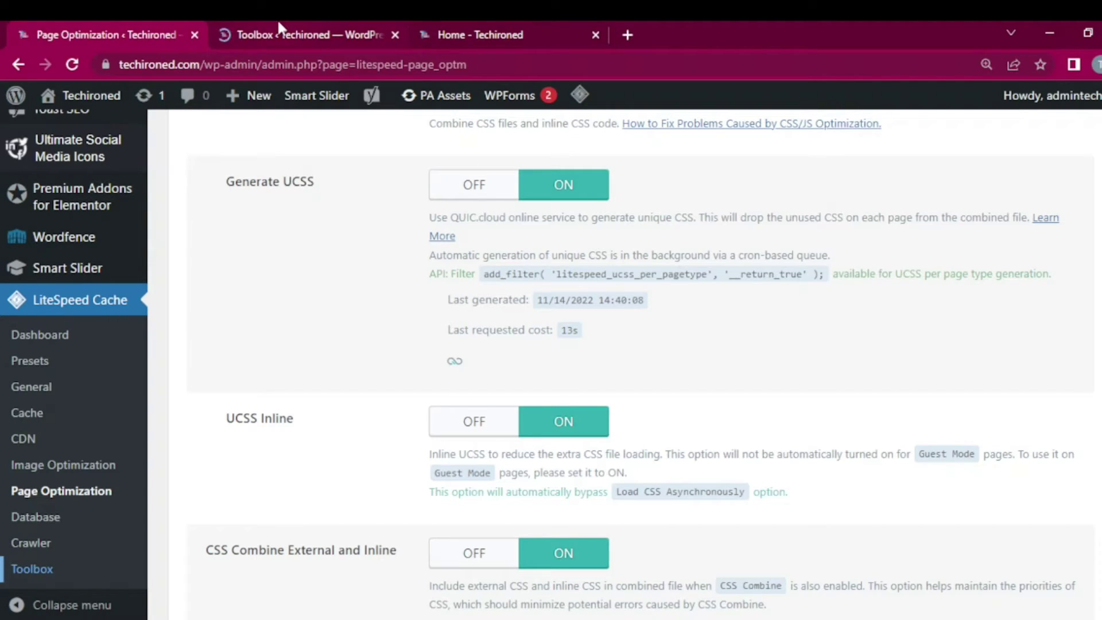
pyautogui.click(279, 23)
pyautogui.scroll(-12, 631, 362)
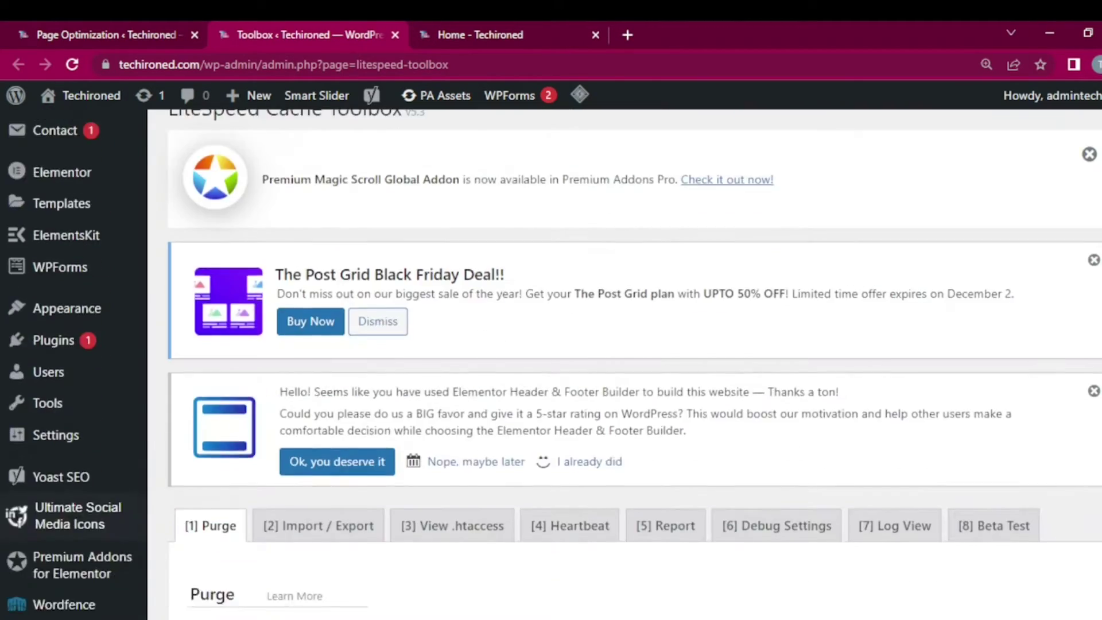
pyautogui.scroll(-9, 1078, 425)
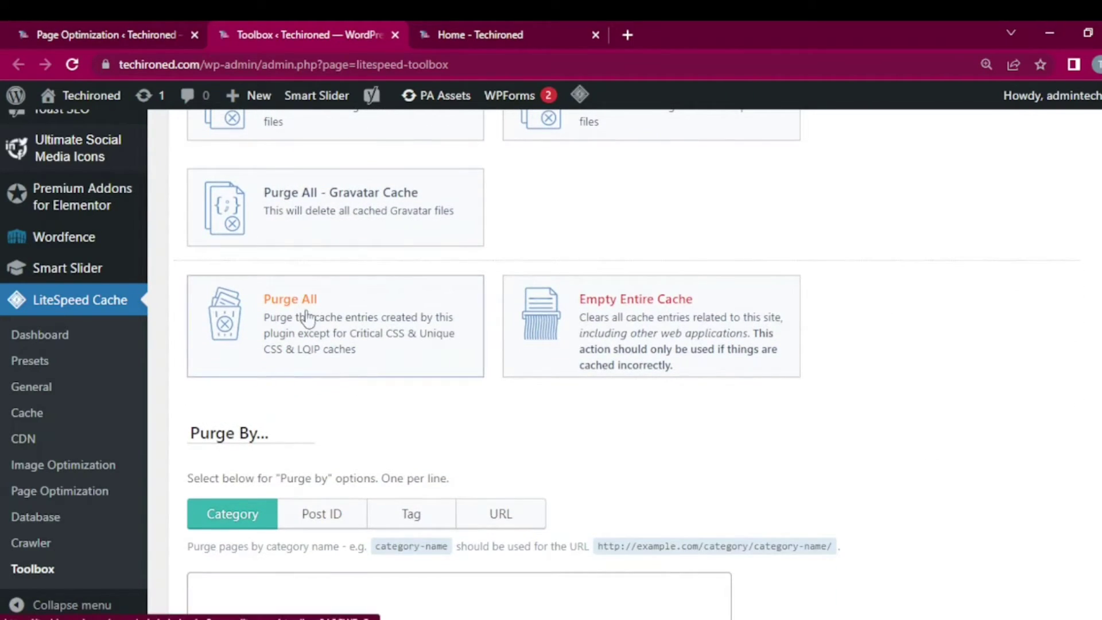
# Purge all LiteSpeed caches from the Toolbox
pyautogui.click(115, 26)
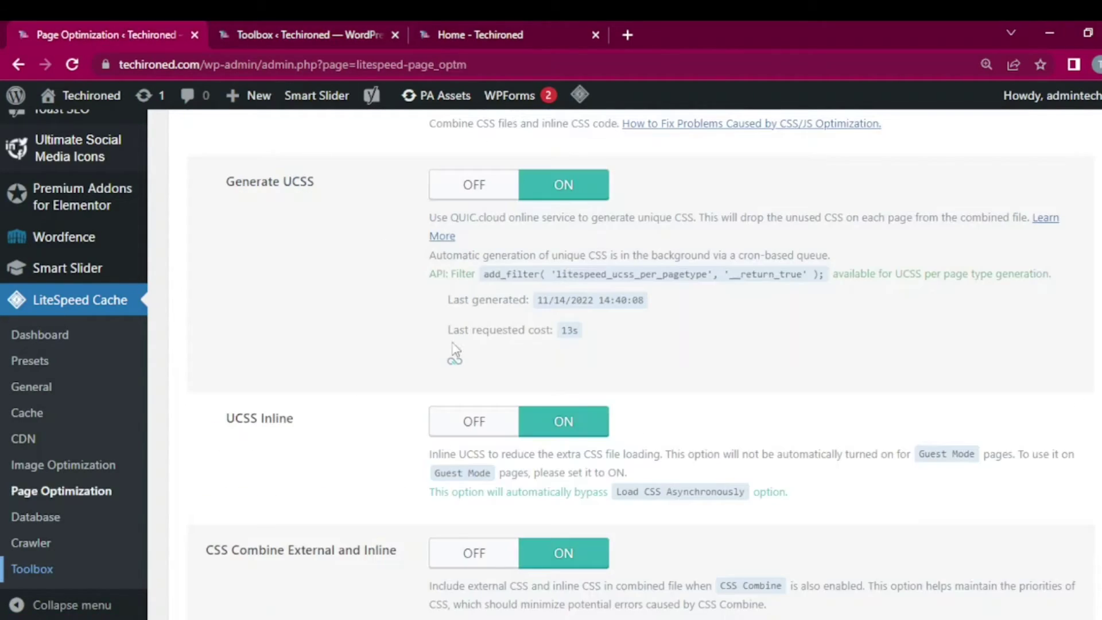
pyautogui.click(277, 28)
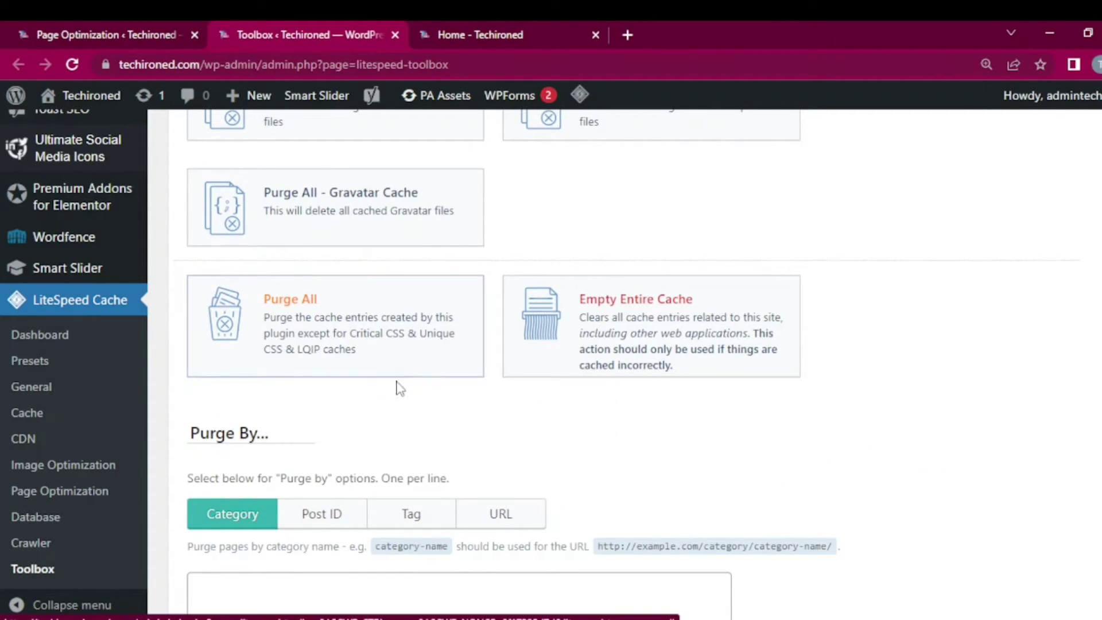
pyautogui.click(350, 334)
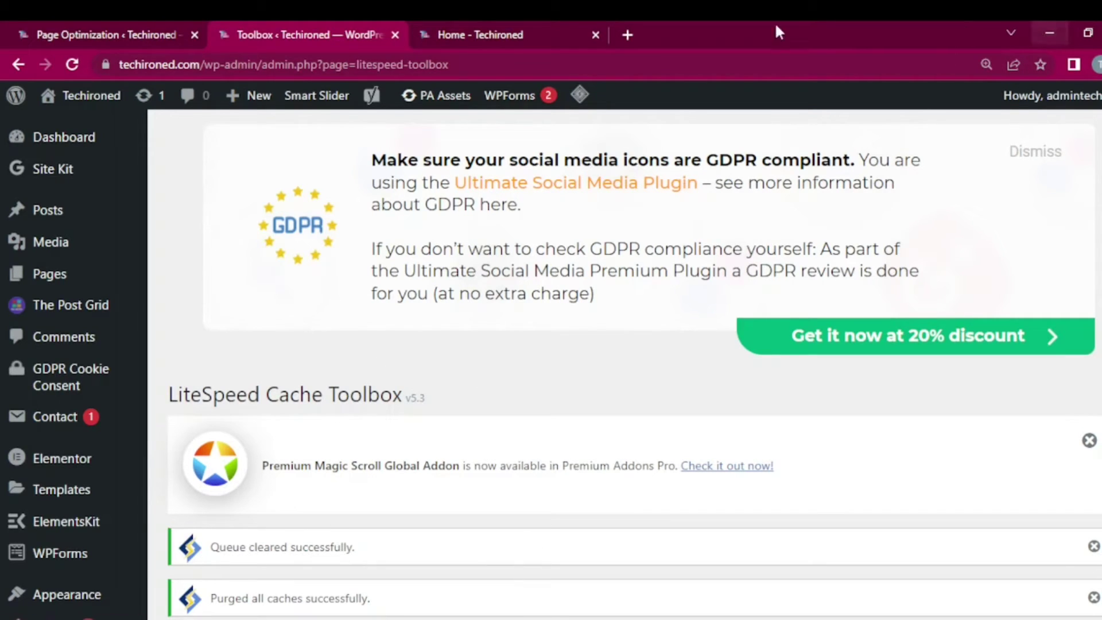
# Launch Tor Browser maximized, declining to make it the default browser
pyautogui.click(1050, 31)
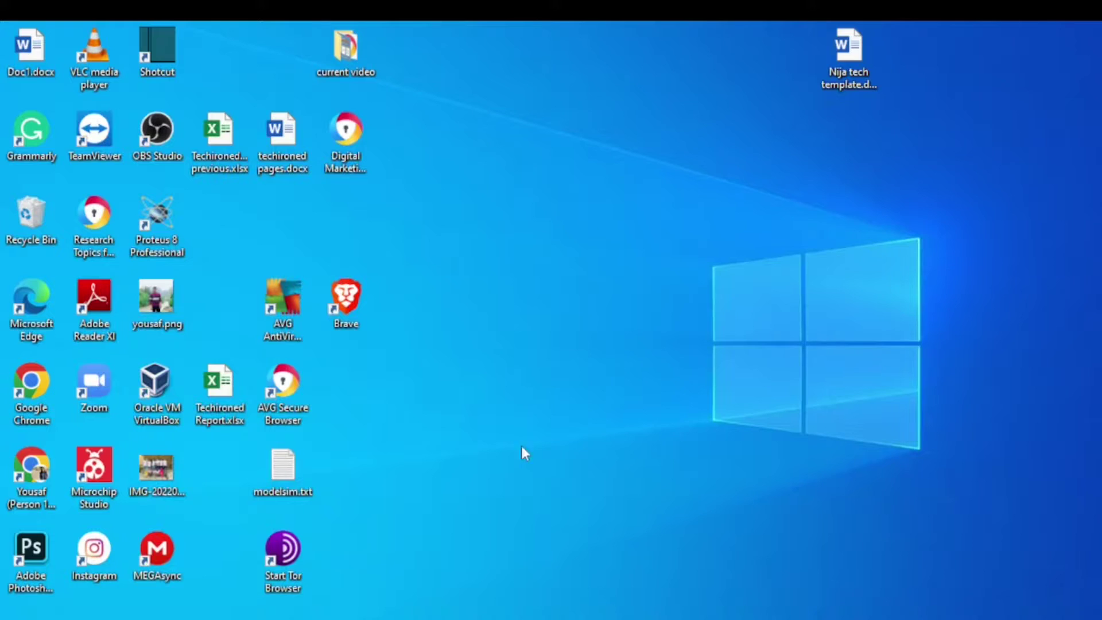
pyautogui.doubleClick(285, 550)
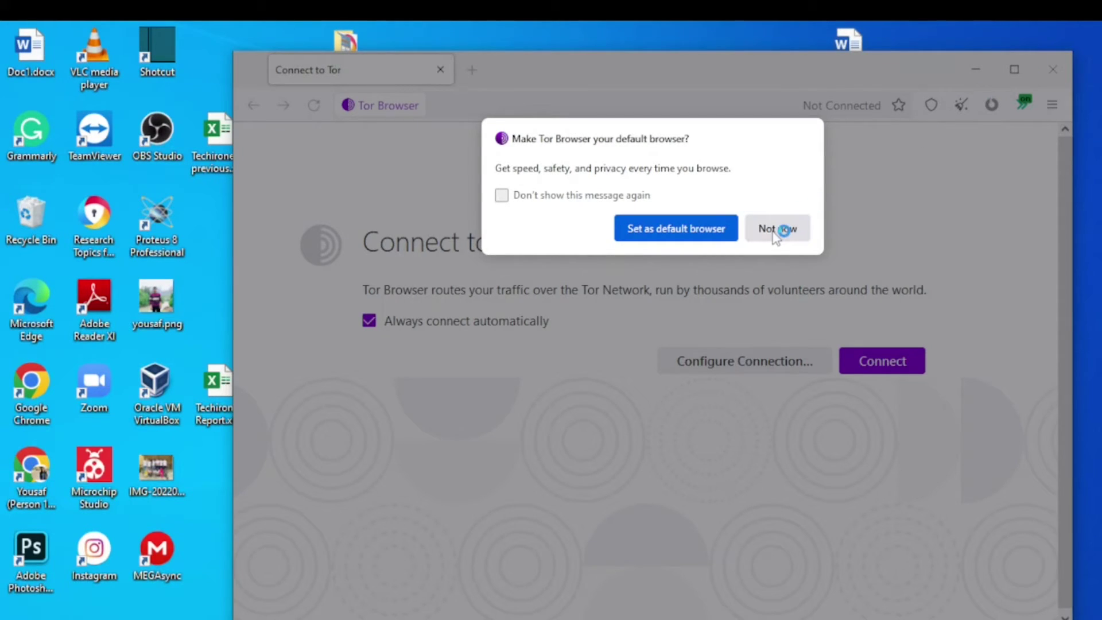
pyautogui.click(777, 229)
pyautogui.click(1011, 60)
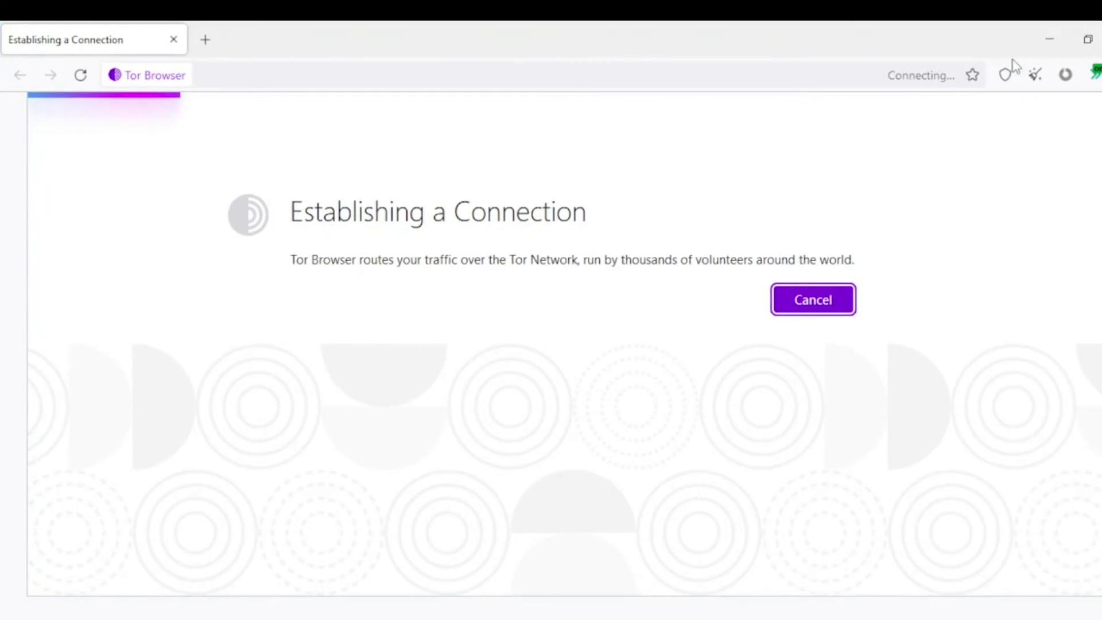
# Load techironed.com in Tor Browser, correcting the mistyped address
pyautogui.click(388, 74)
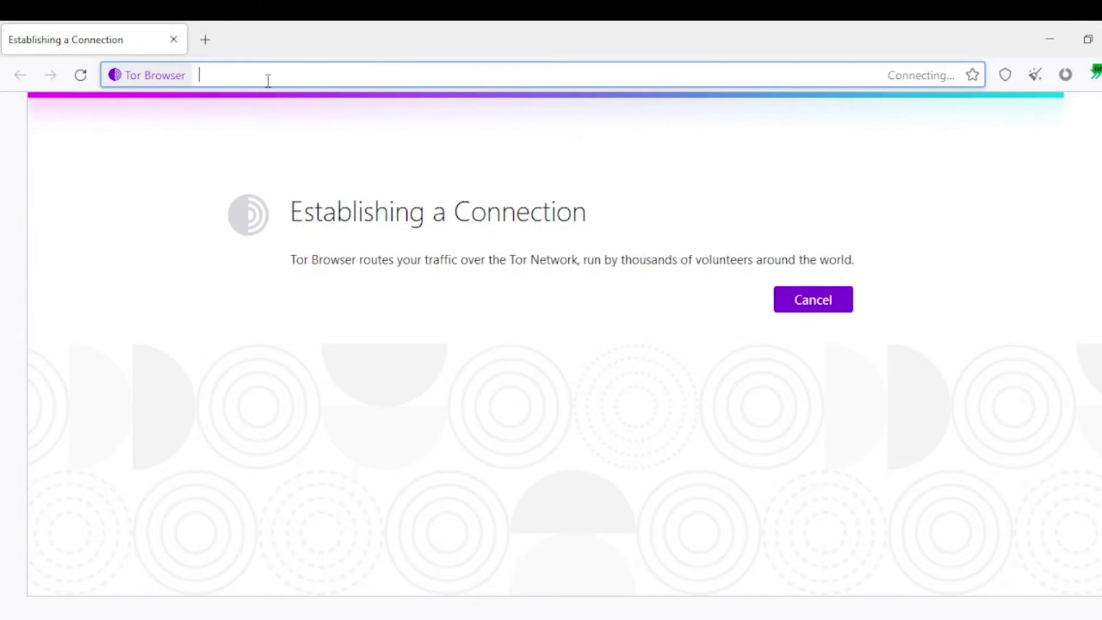
pyautogui.write('techir')
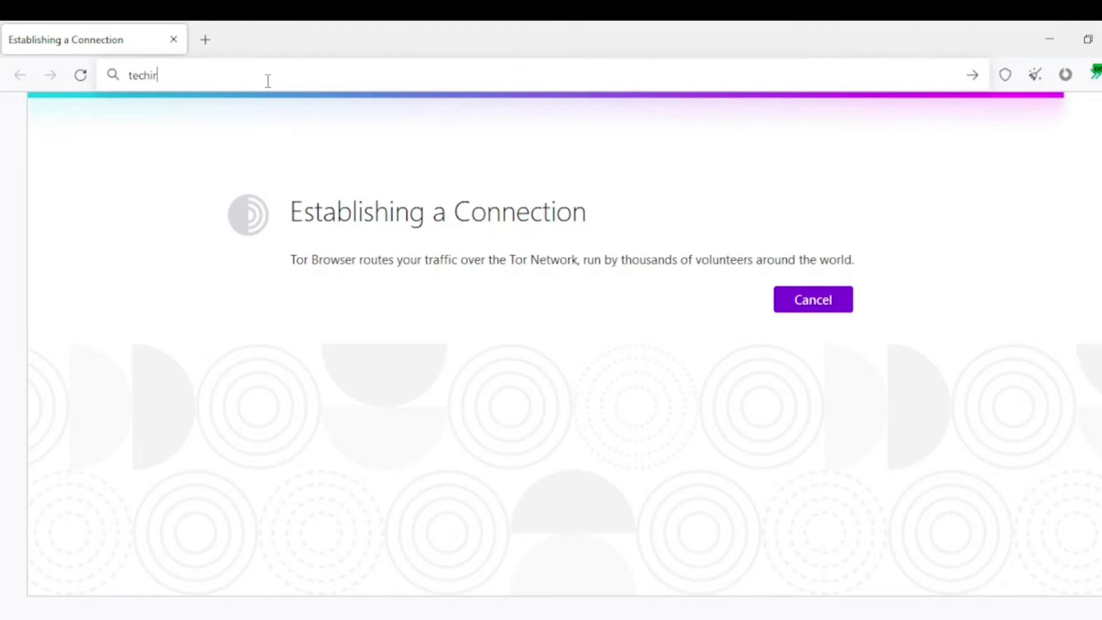
pyautogui.write('oned')
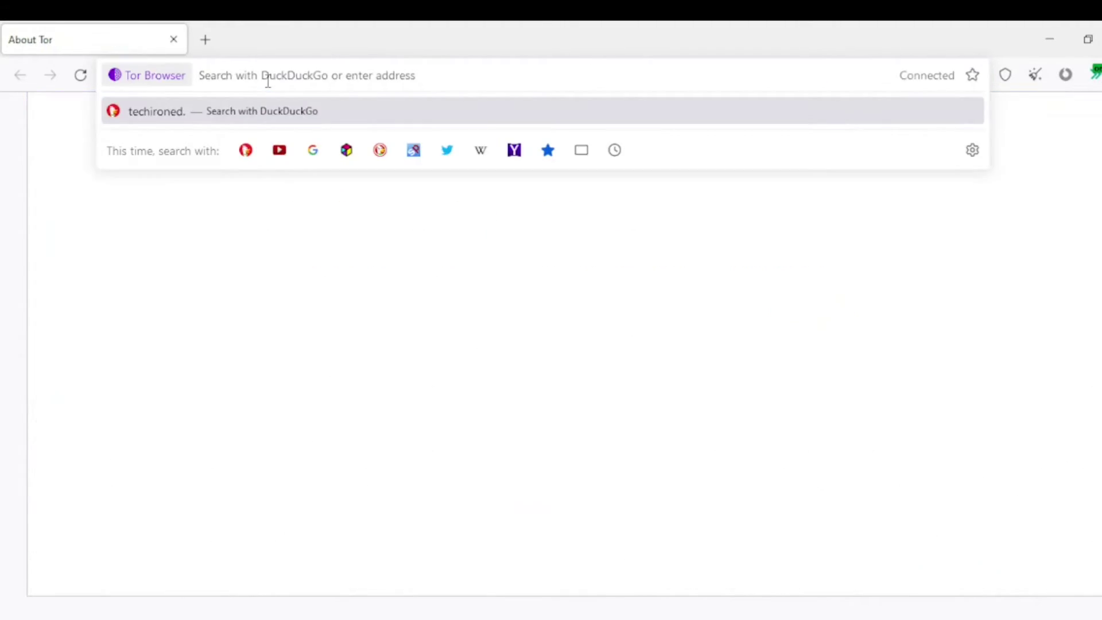
pyautogui.write('com')
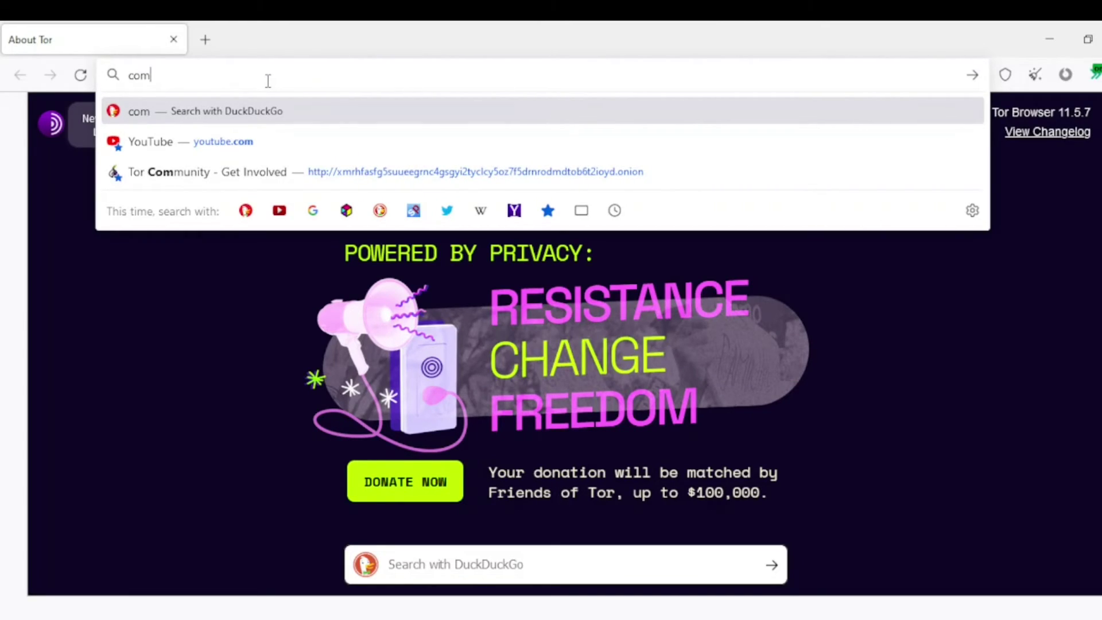
pyautogui.hotkey('ctrl', 'a')
pyautogui.press('BackSpace')
pyautogui.write('tech')
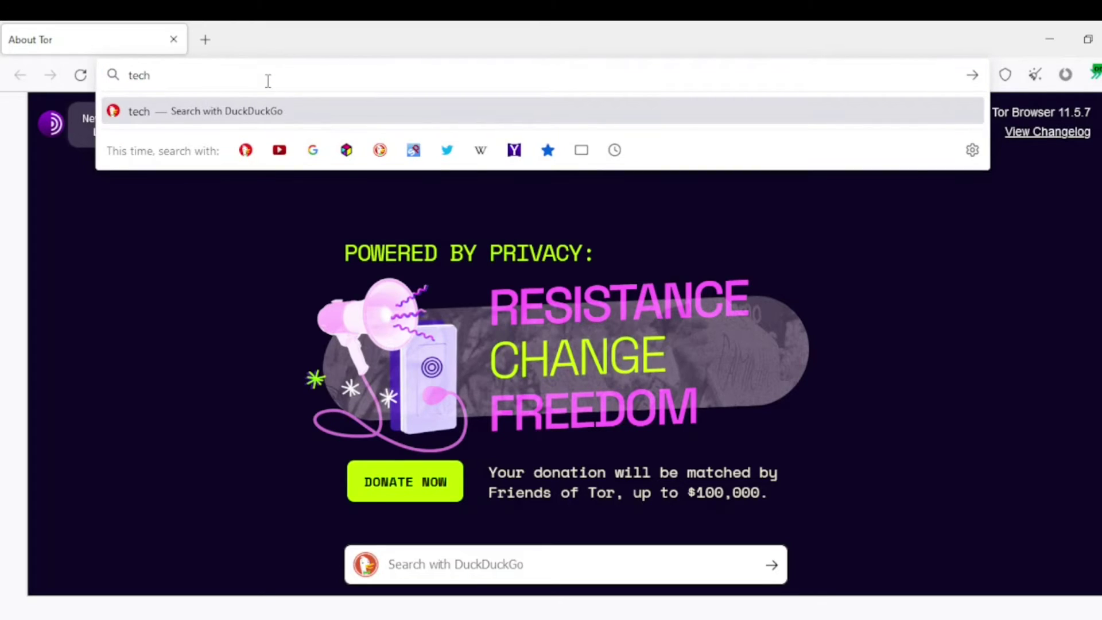
pyautogui.write('ironed')
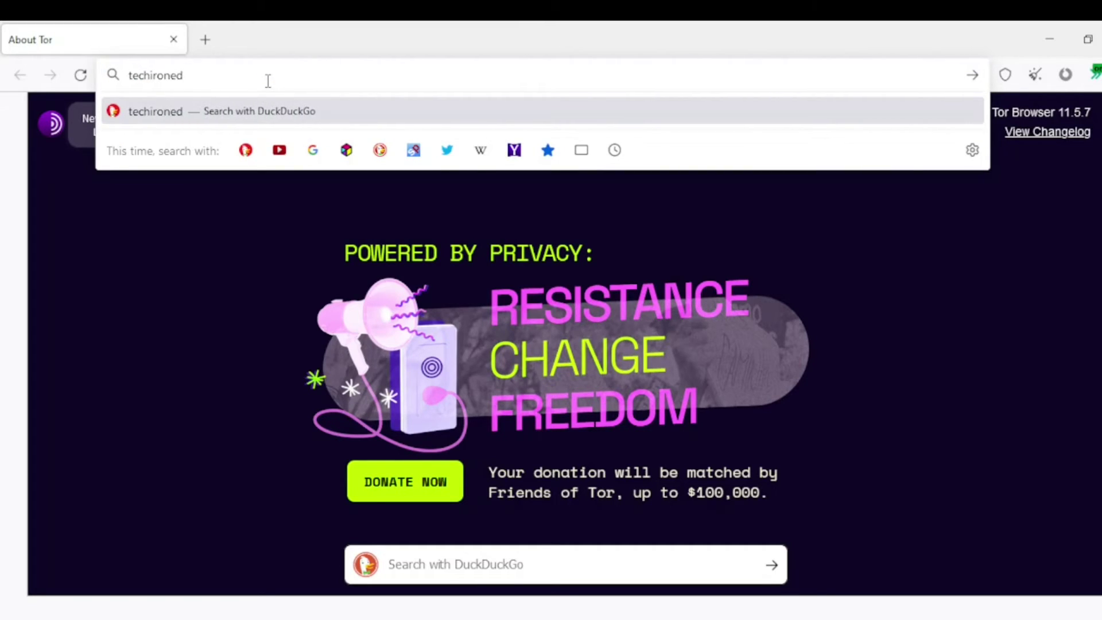
pyautogui.write('.com')
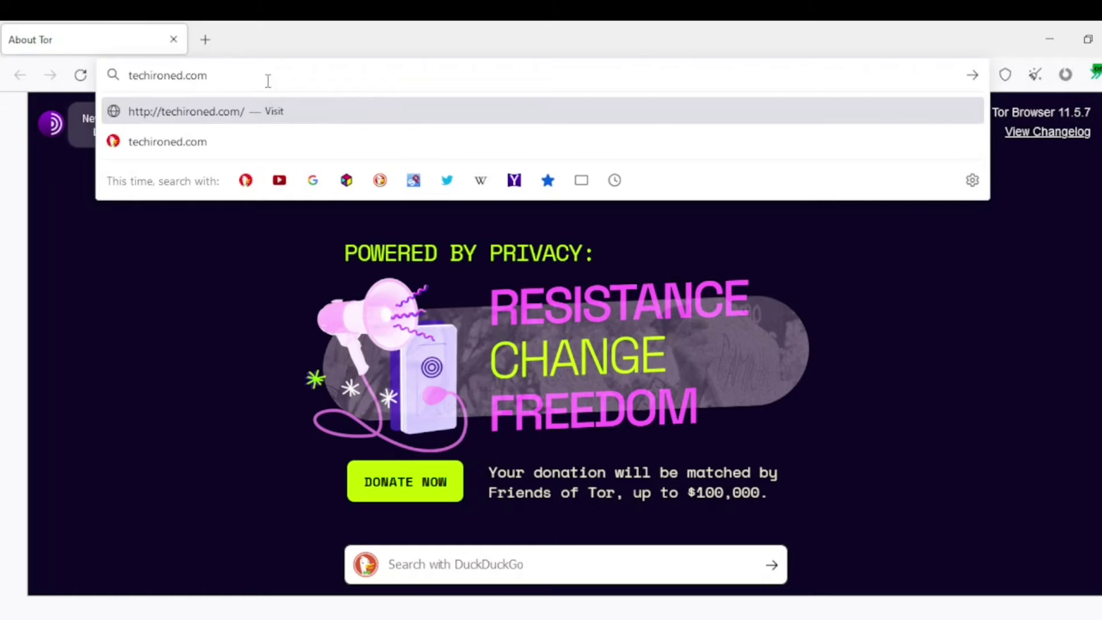
pyautogui.press('Return')
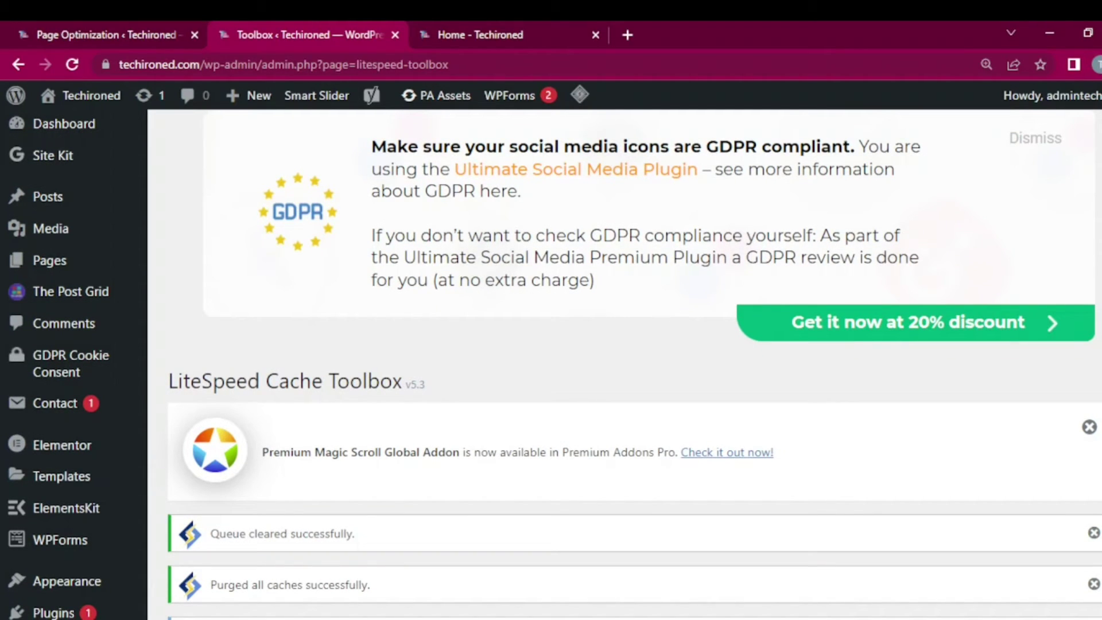
# Back on Page Optimization, turn Generate UCSS off and save the CSS settings
pyautogui.scroll(-15, 1093, 396)
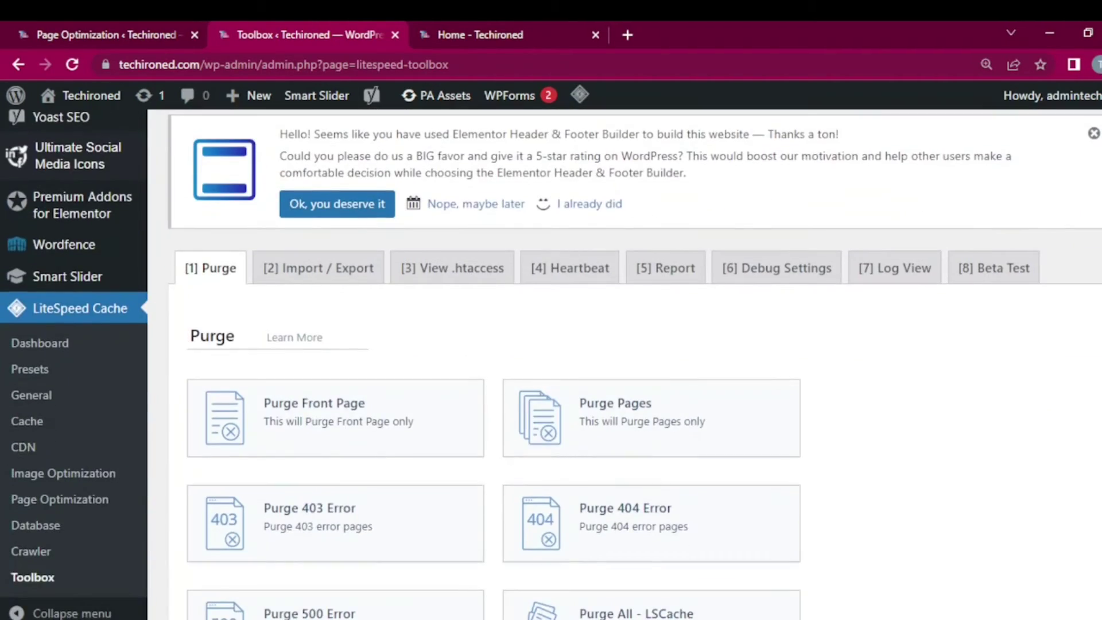
pyautogui.scroll(-5, 1091, 396)
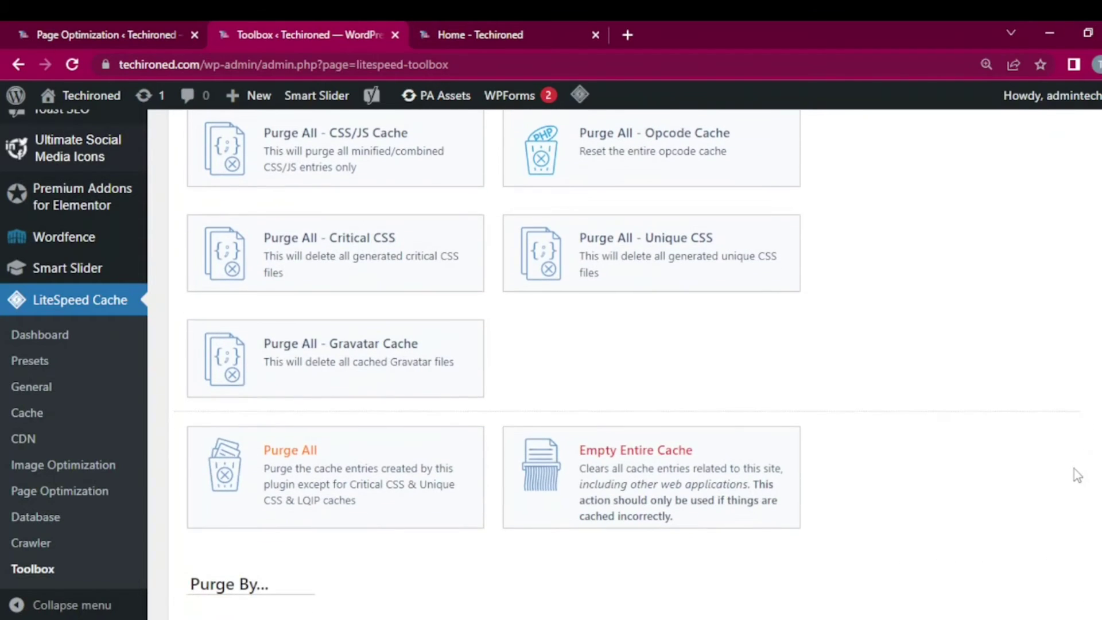
pyautogui.scroll(-1, 1076, 475)
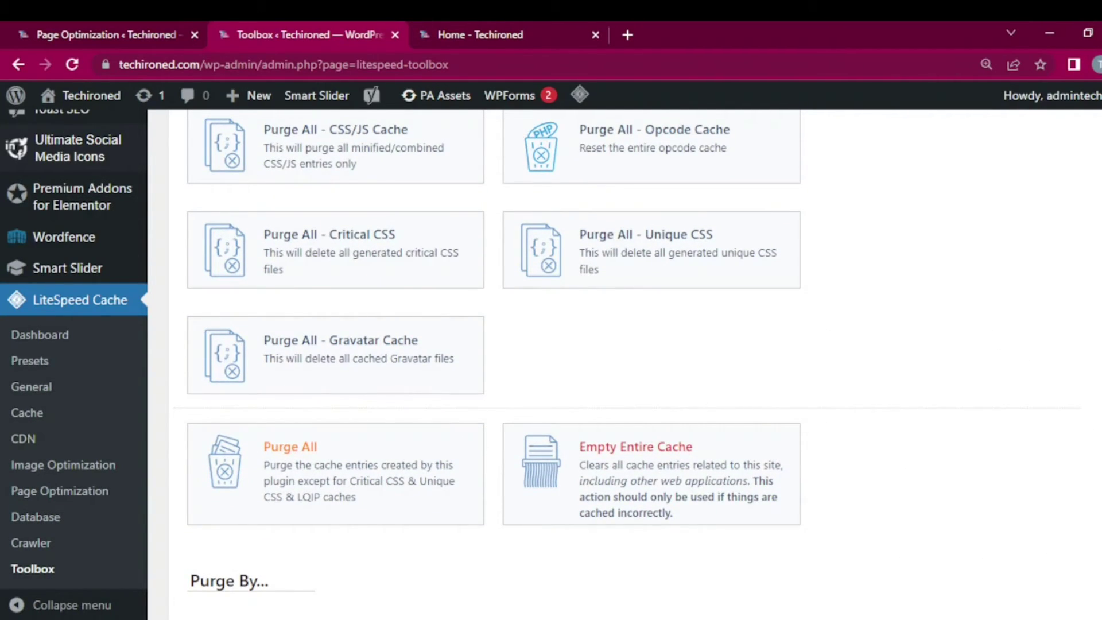
pyautogui.scroll(-1, 493, 345)
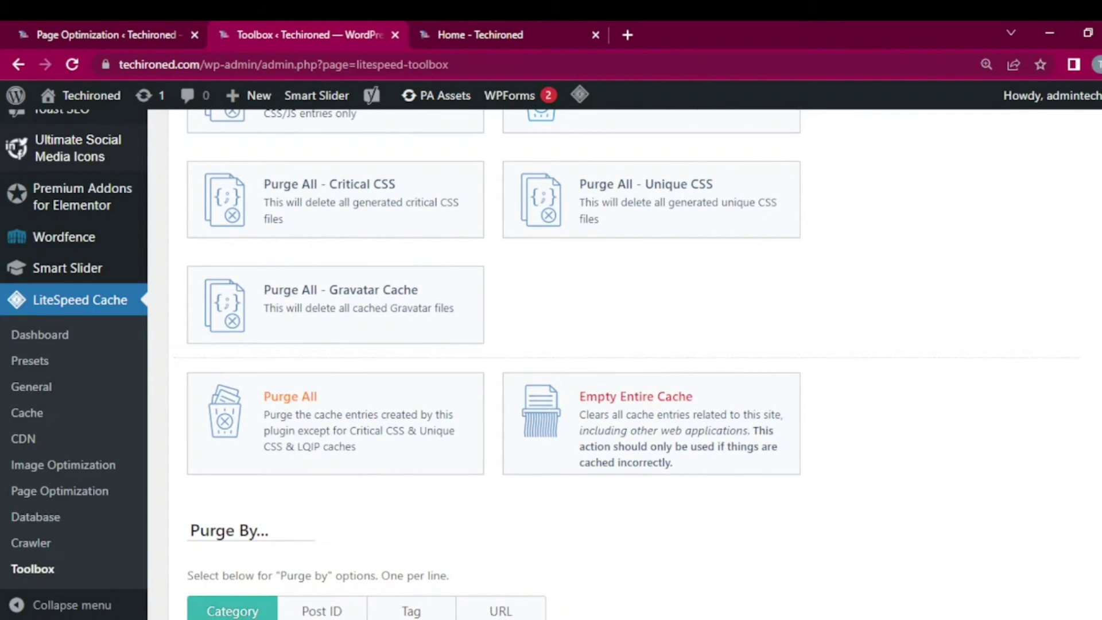
pyautogui.scroll(3, 513, 364)
pyautogui.hotkey('ctrl', 'shift', 'Tab')
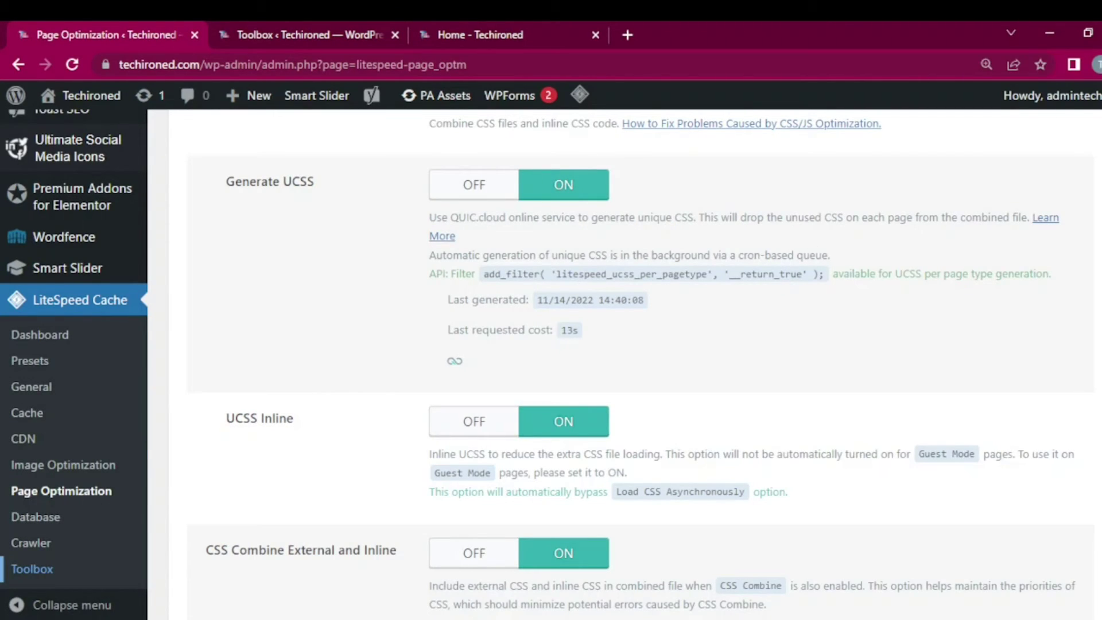
pyautogui.scroll(3, 625, 360)
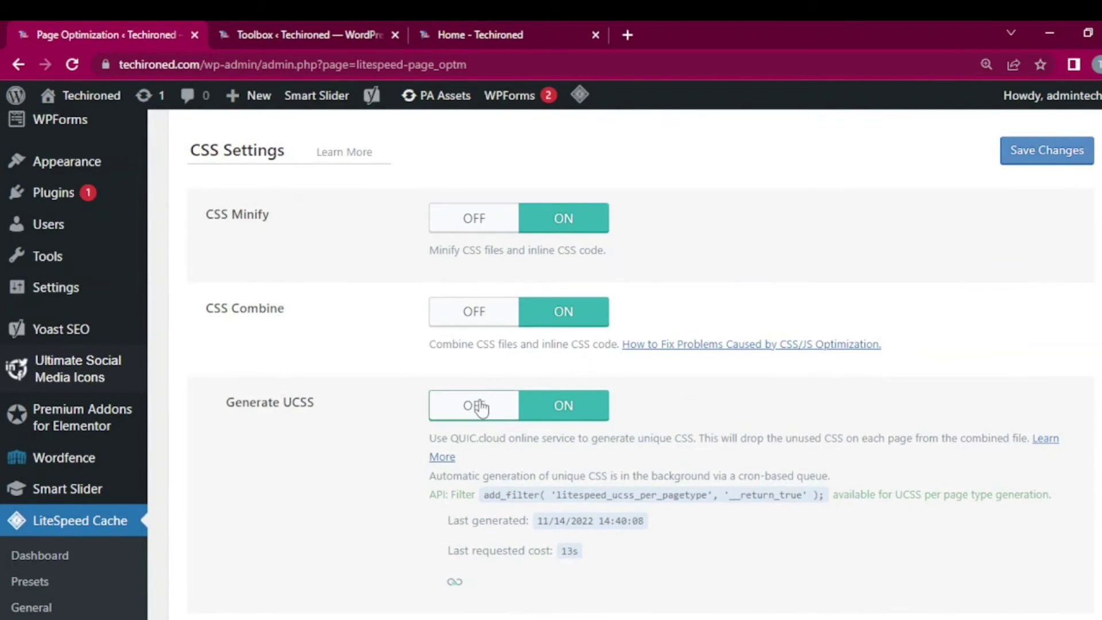
pyautogui.click(481, 408)
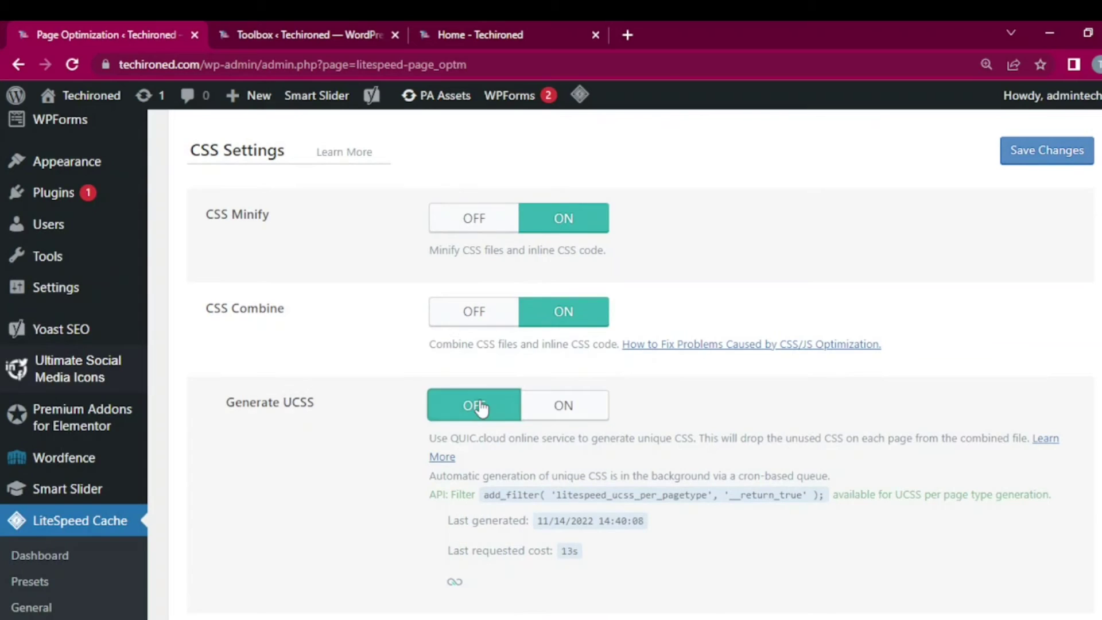
pyautogui.click(1077, 152)
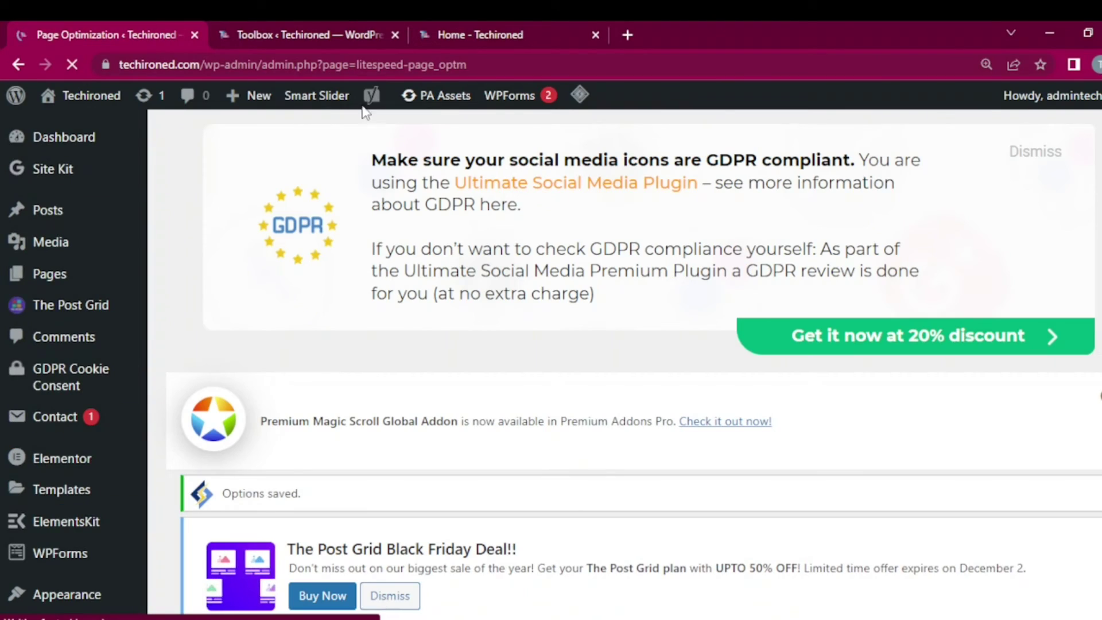
# Purge all caches again from the Toolbox and view the site's home page
pyautogui.click(344, 34)
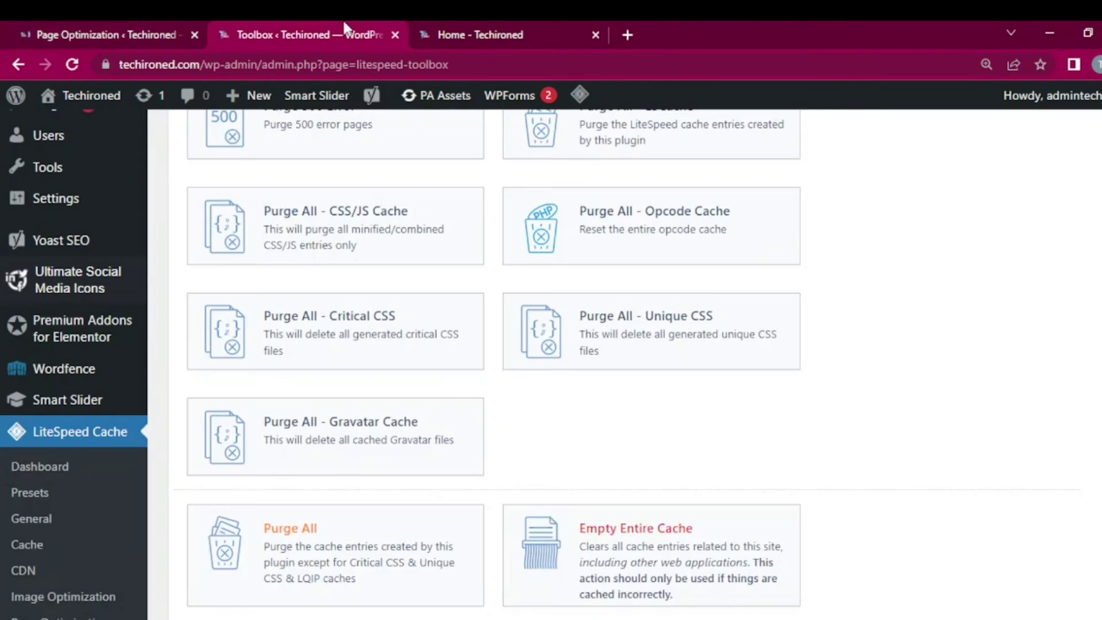
pyautogui.click(294, 550)
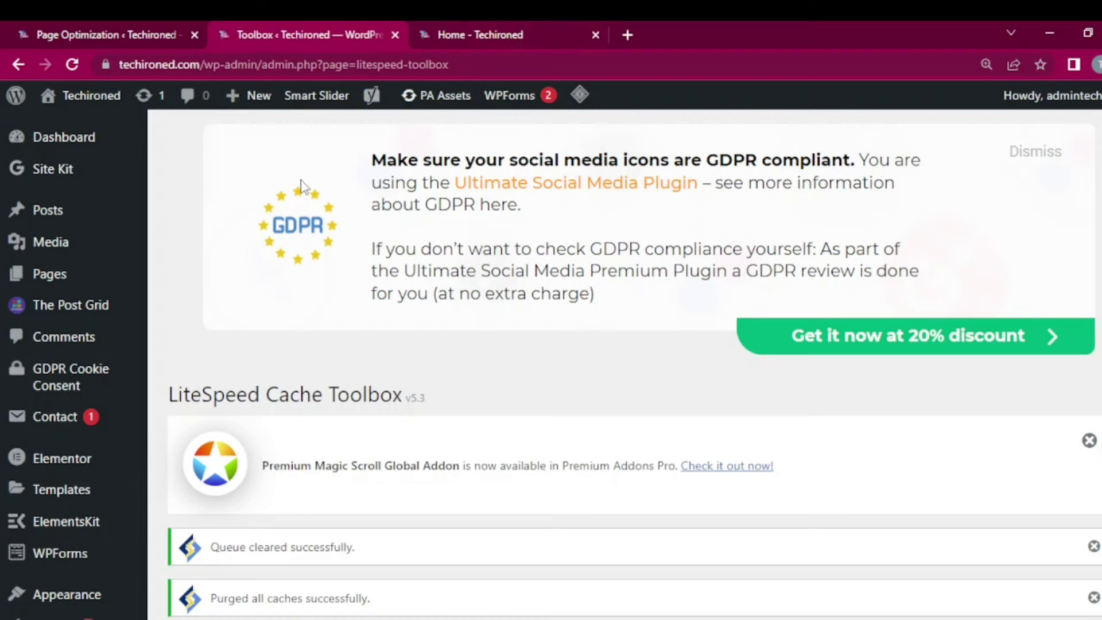
pyautogui.click(487, 21)
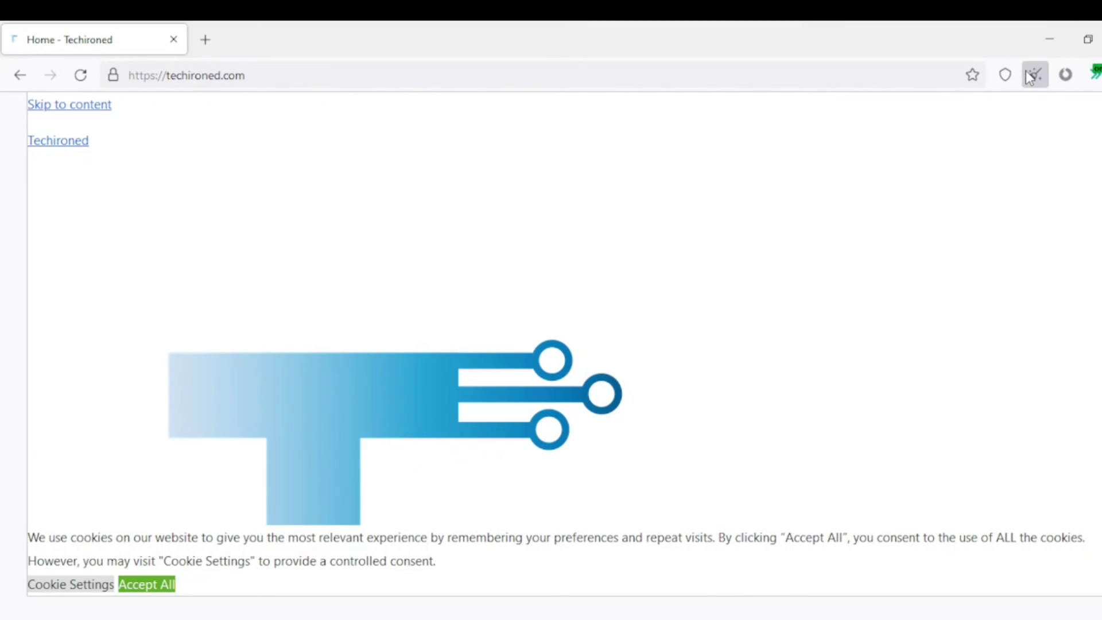
# Start a new Tor identity, reload techironed.com maximized, and accept all cookies
pyautogui.click(1027, 72)
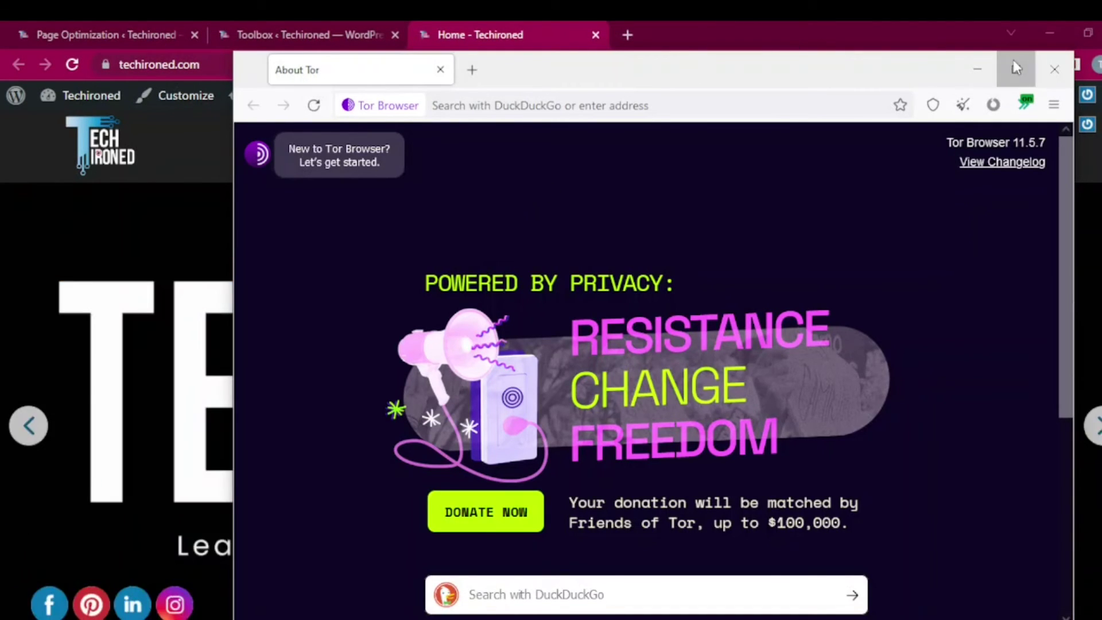
pyautogui.click(1015, 68)
pyautogui.click(455, 75)
pyautogui.write('techirone')
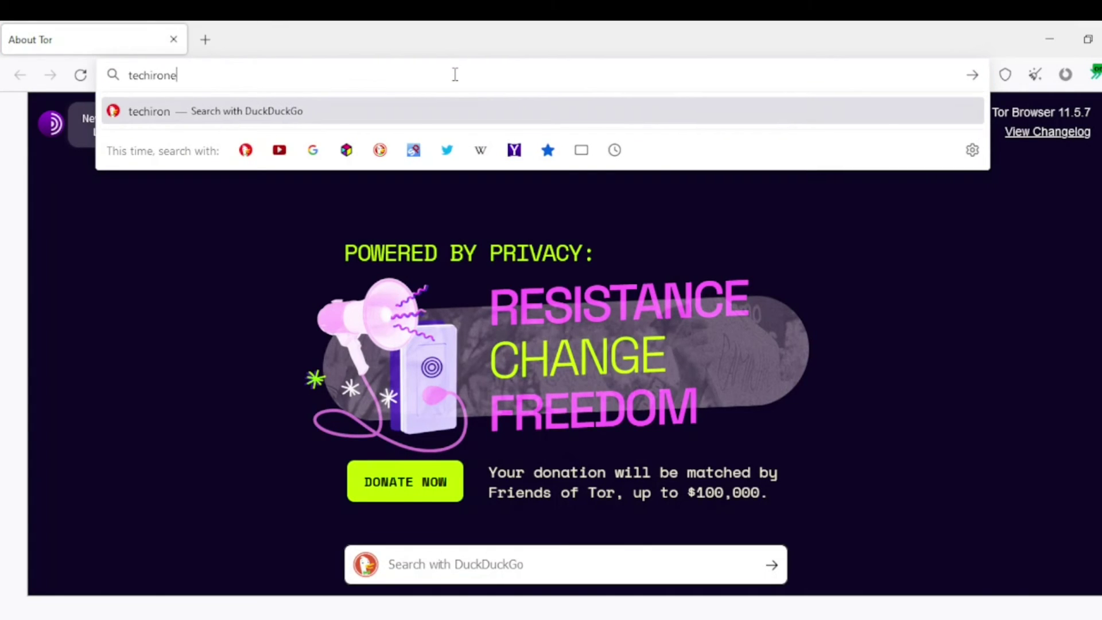
pyautogui.write('d.com')
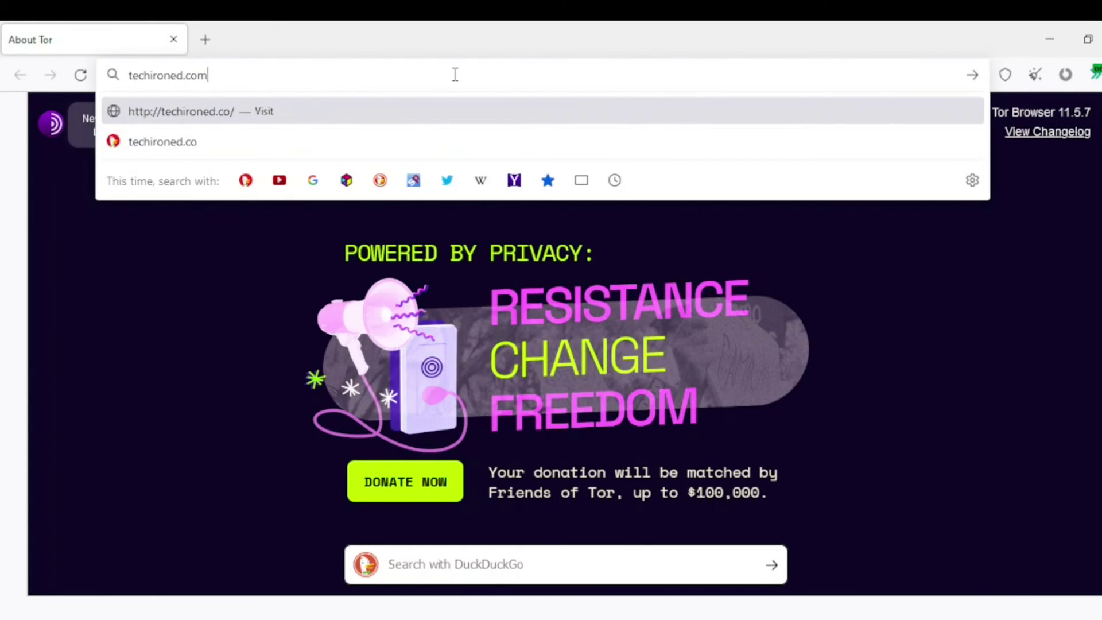
pyautogui.press('Return')
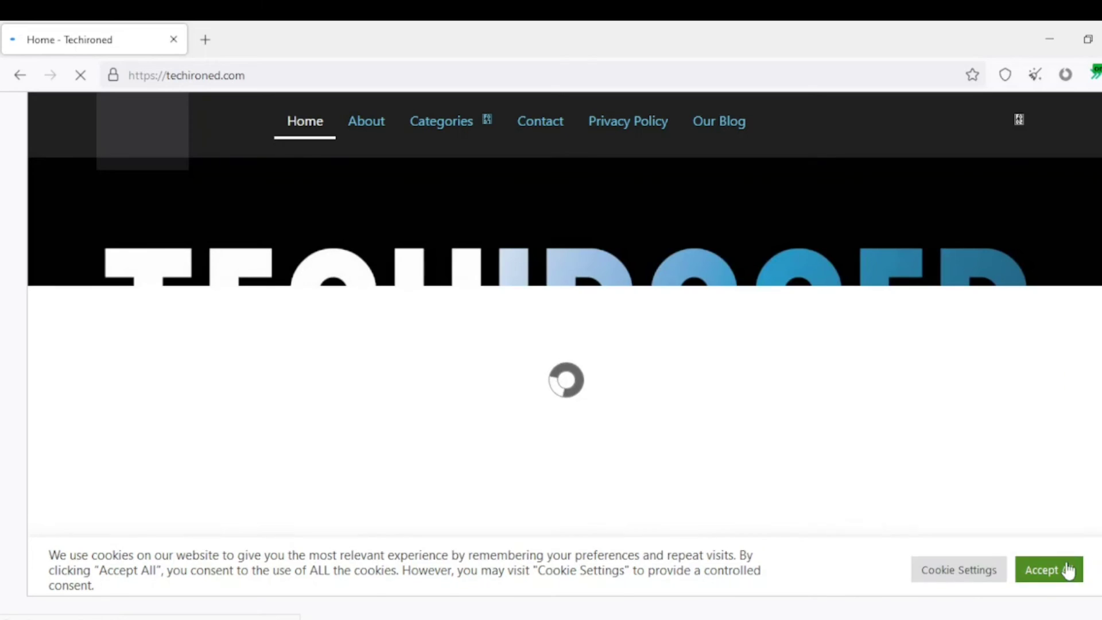
pyautogui.click(1066, 568)
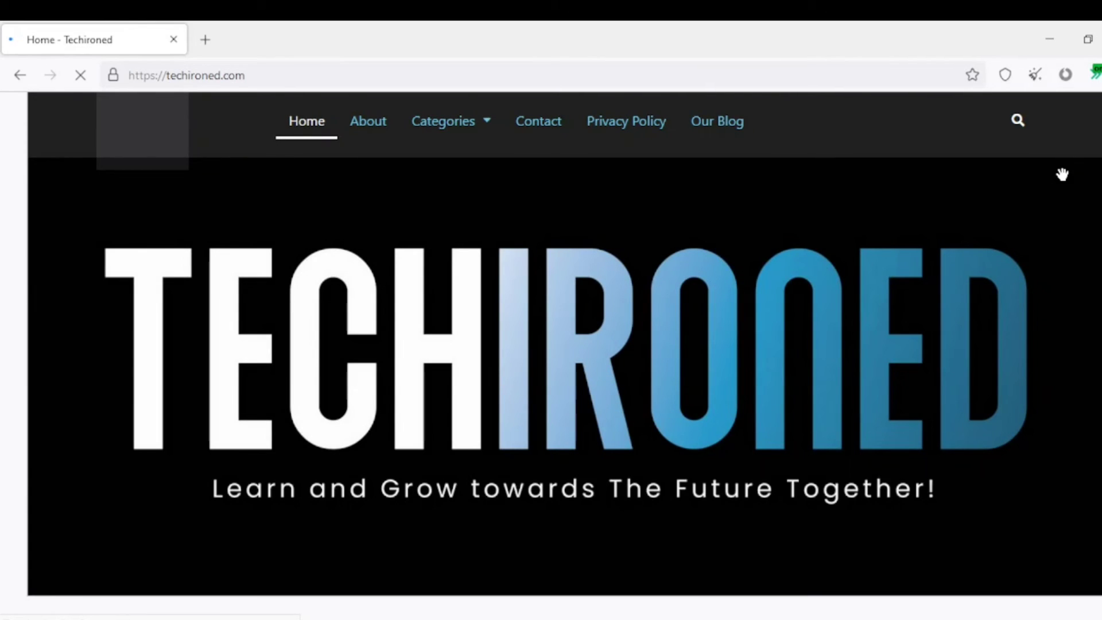